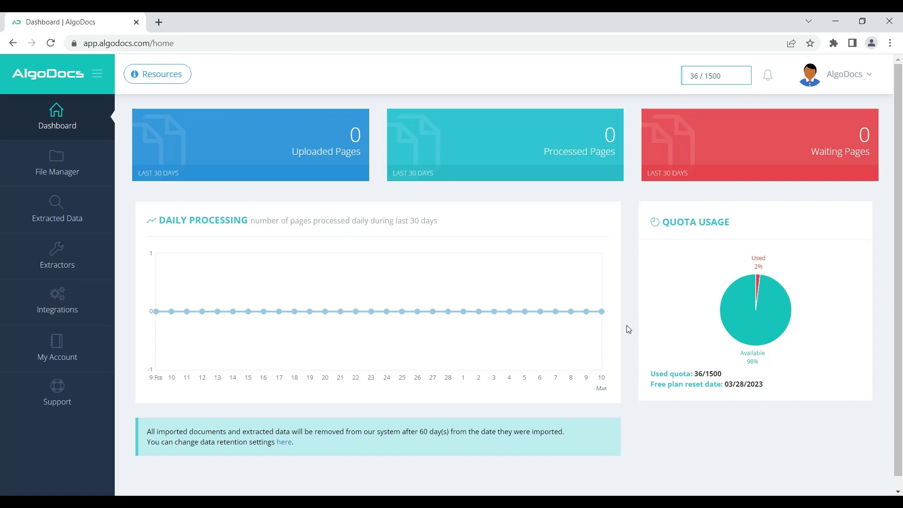
# Review the BL6 and CV203 specification sheets, pointing out the 5-YEAR warranty and ETL logos
pyautogui.click(126, 502)
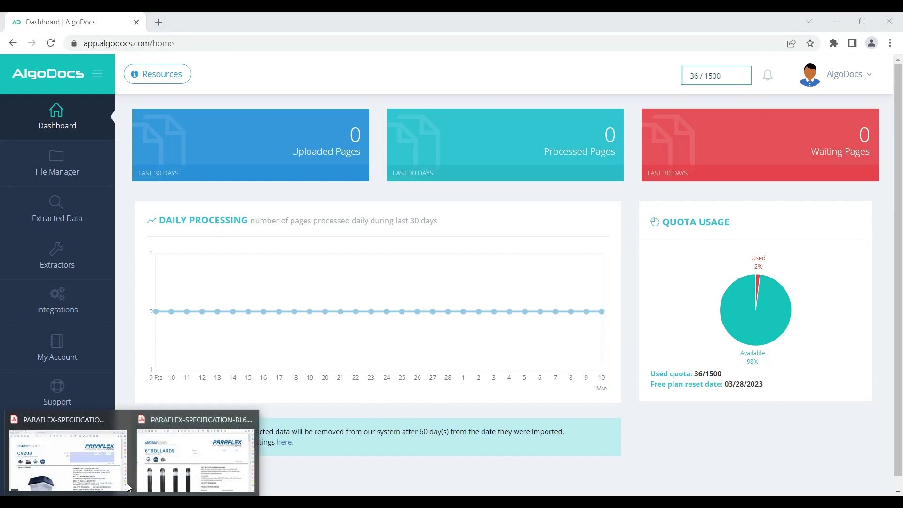
pyautogui.click(125, 481)
pyautogui.click(241, 47)
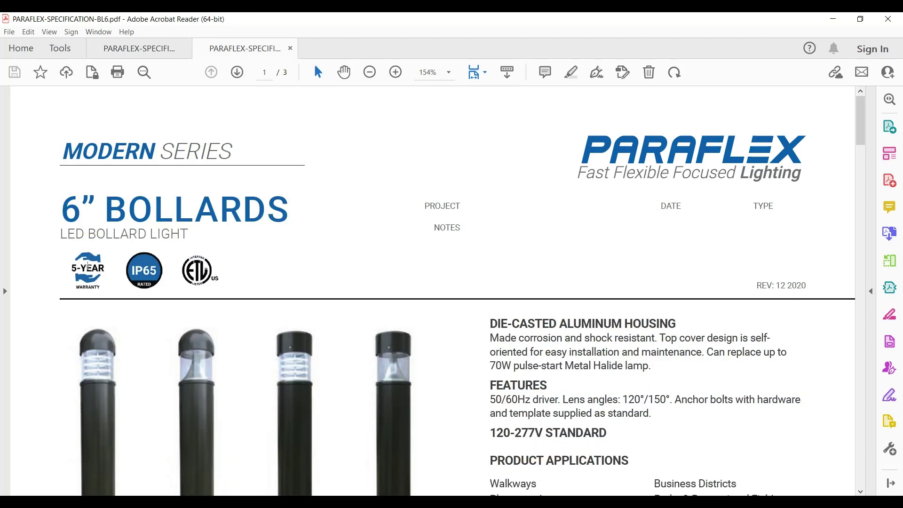
pyautogui.click(139, 47)
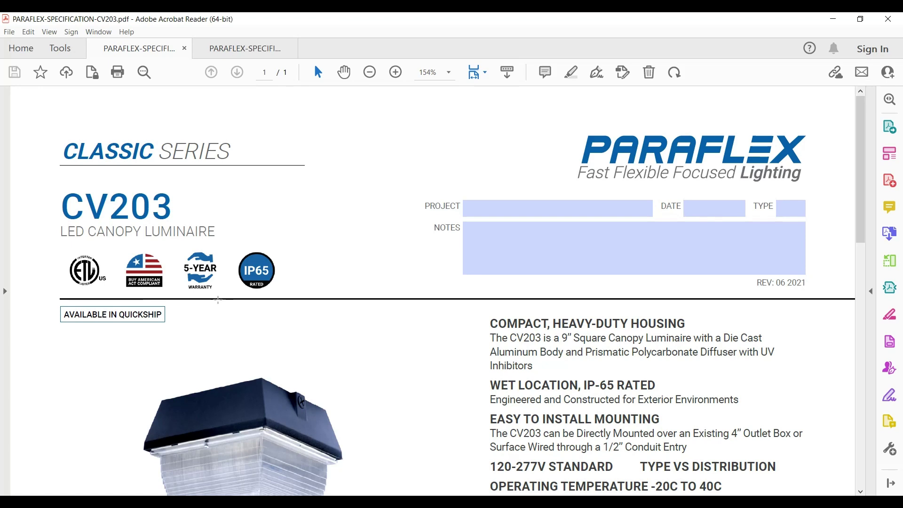
pyautogui.click(203, 271)
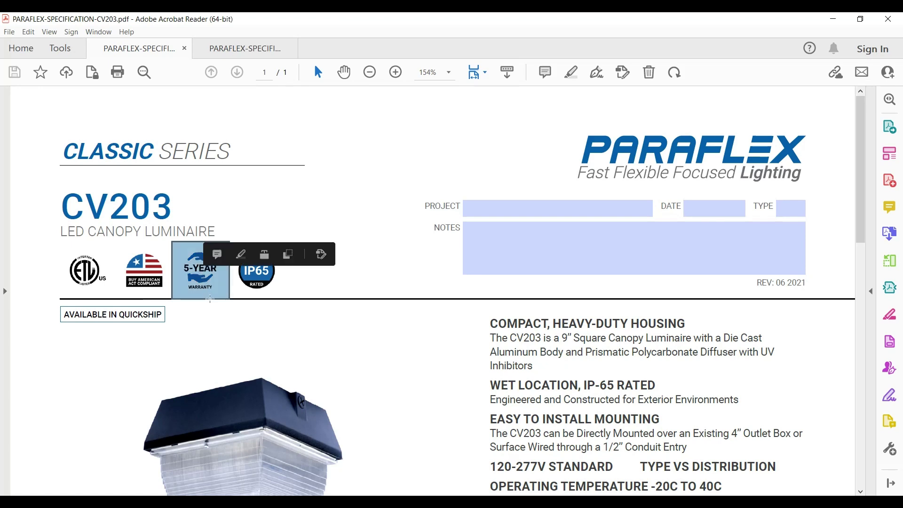
pyautogui.click(244, 318)
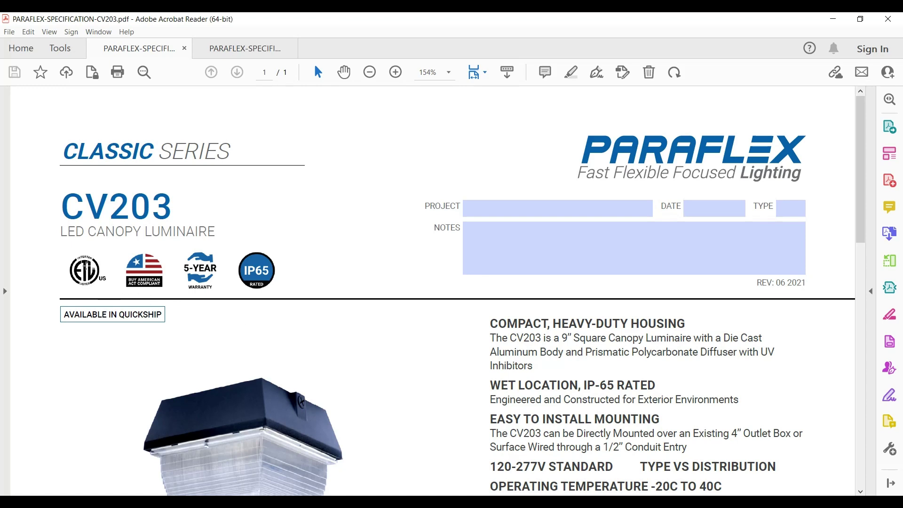
pyautogui.click(84, 266)
pyautogui.click(37, 288)
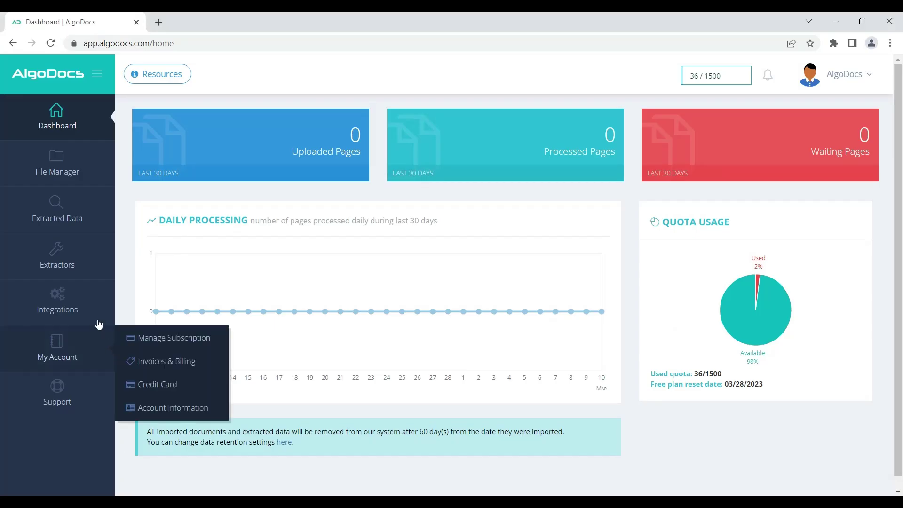
# Create an extractor named 'Icons to Text' using PARAFLEX-SPECIFICATION-BL6.pdf as the sample
pyautogui.click(78, 262)
pyautogui.click(840, 140)
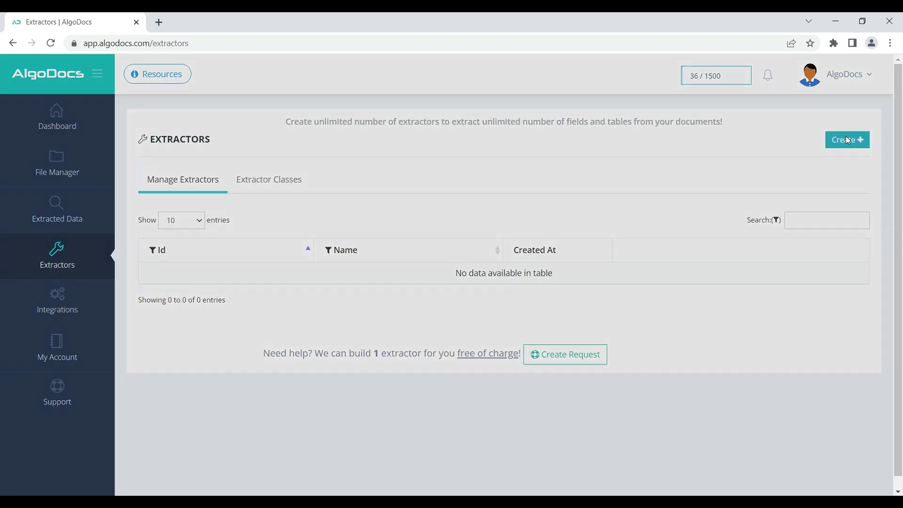
pyautogui.write('Icons to Text')
pyautogui.click(153, 354)
pyautogui.click(332, 135)
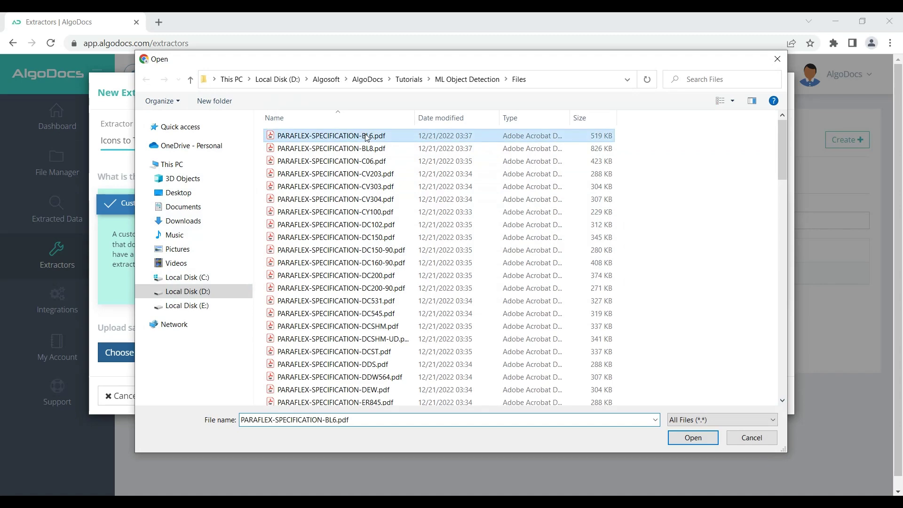
pyautogui.click(677, 437)
pyautogui.click(743, 395)
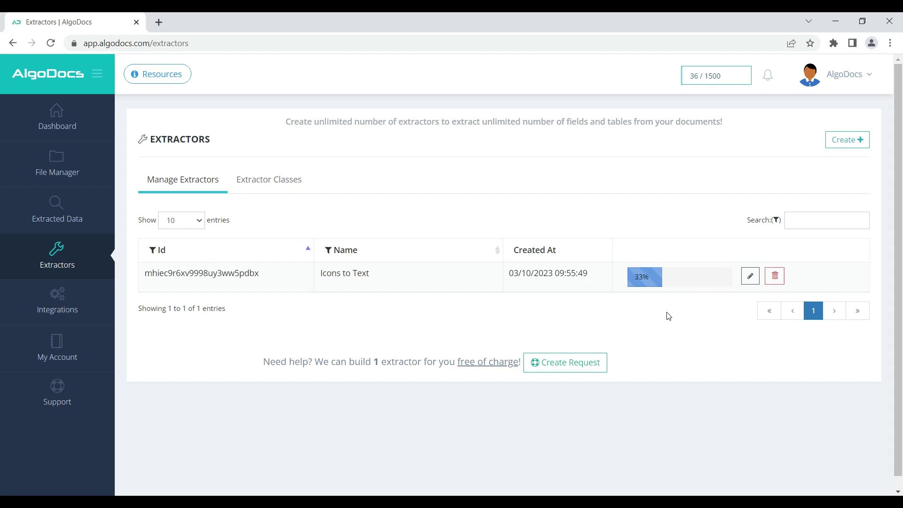
# Add a rule-based text field to the extractor that captures the text after 'rev:'
pyautogui.click(649, 277)
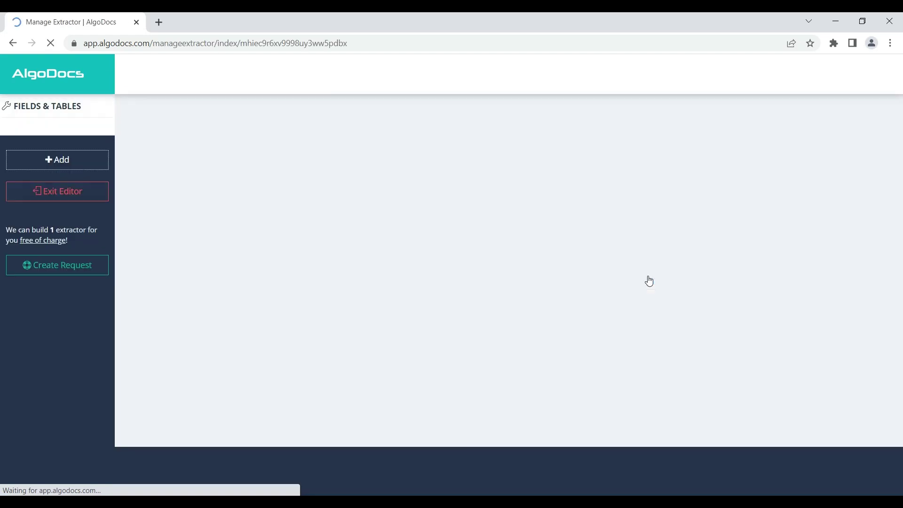
pyautogui.click(64, 167)
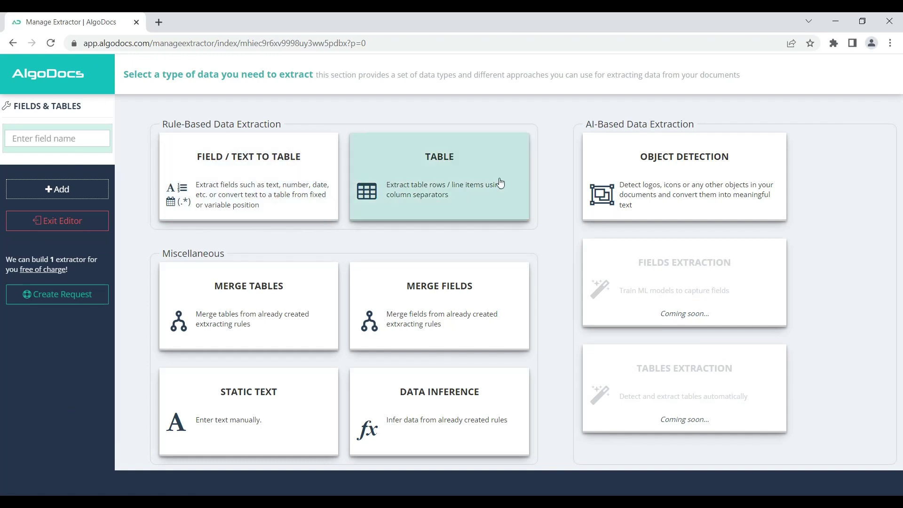
pyautogui.click(252, 172)
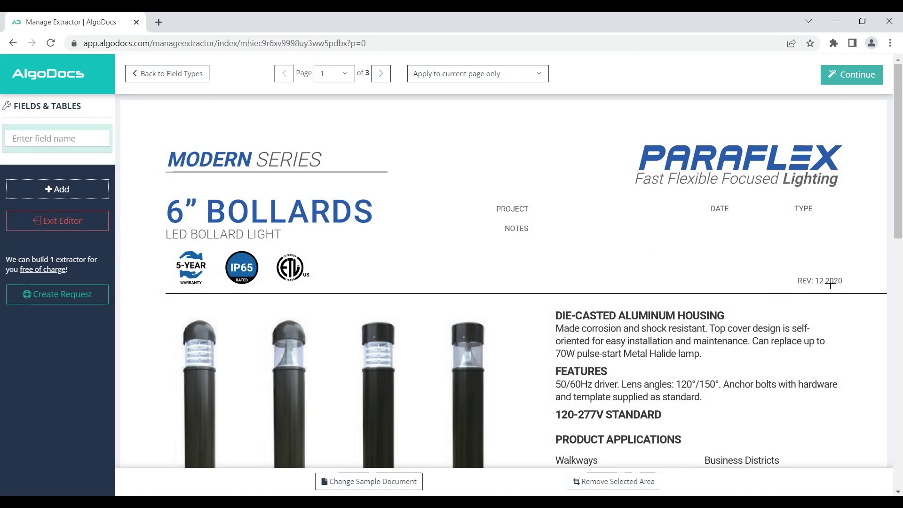
pyautogui.click(850, 75)
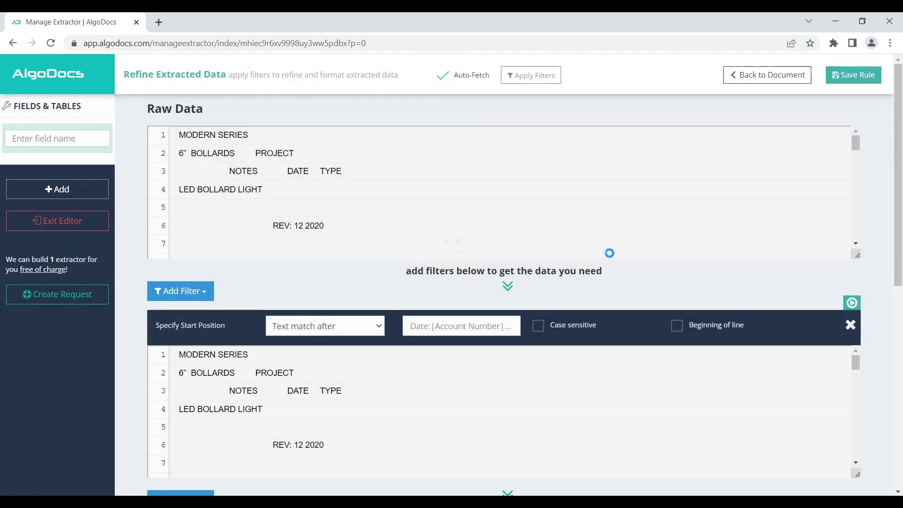
pyautogui.click(442, 325)
pyautogui.write('rev:')
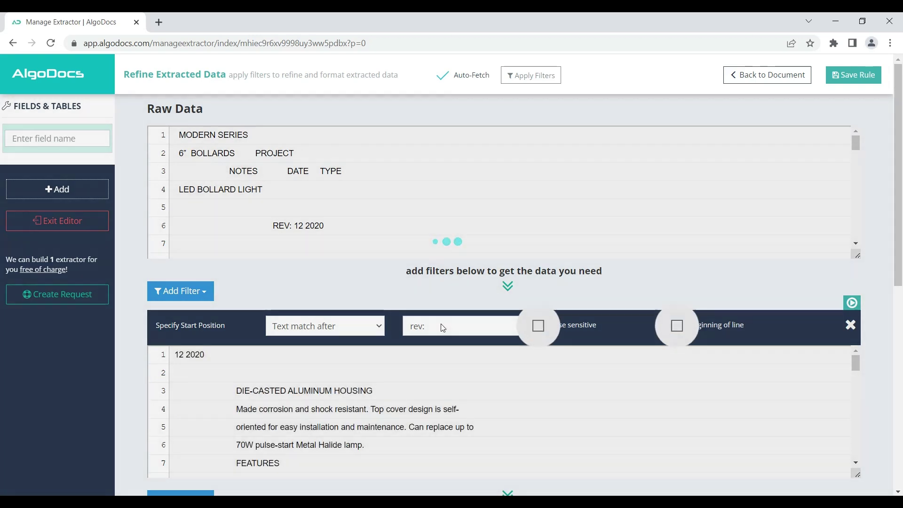
# Add a Remove blank spaces (Trailing) filter, name the field Revision, and save the rule
pyautogui.scroll(-5, 127, 338)
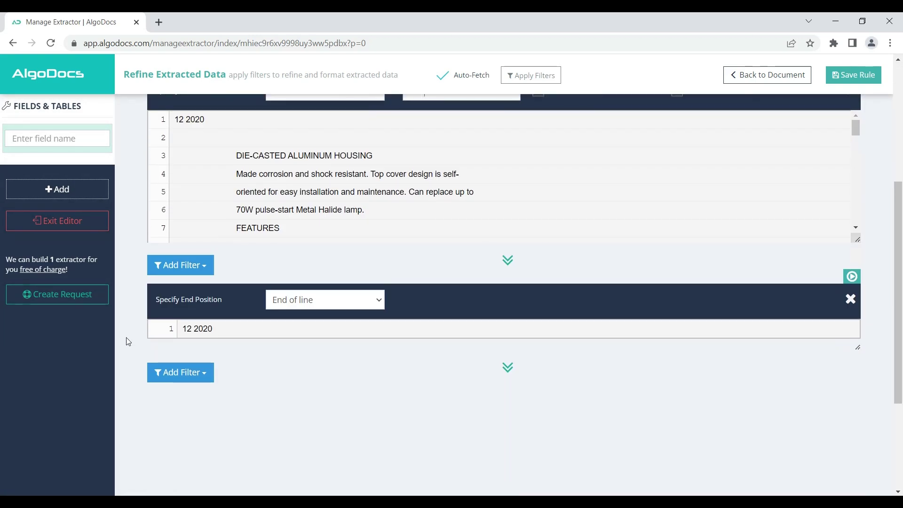
pyautogui.click(162, 380)
pyautogui.moveTo(195, 415)
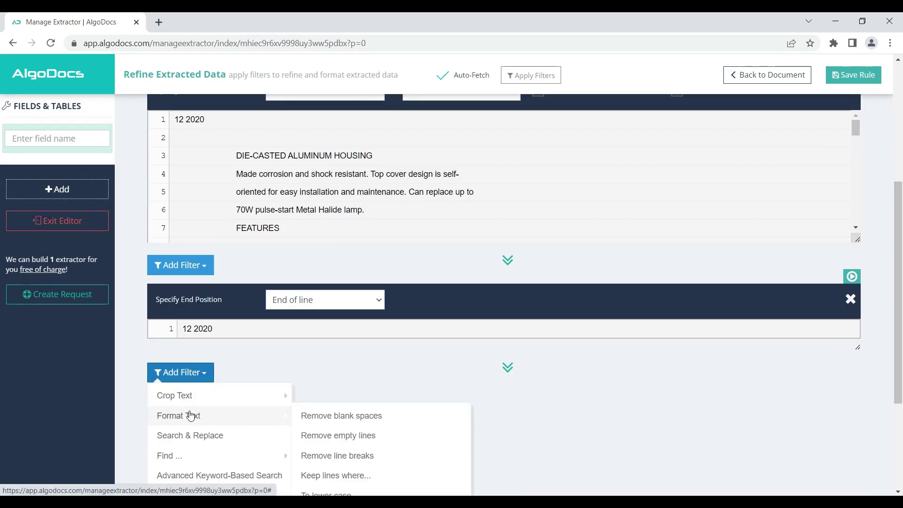
pyautogui.click(313, 417)
pyautogui.scroll(-1, 319, 372)
pyautogui.scroll(-2, 318, 372)
pyautogui.click(310, 291)
pyautogui.click(313, 316)
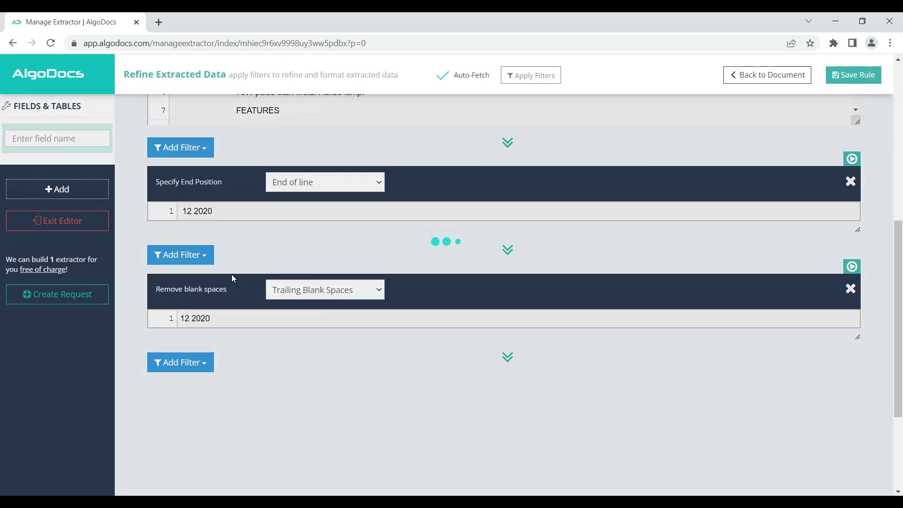
pyautogui.click(55, 136)
pyautogui.write('Rev')
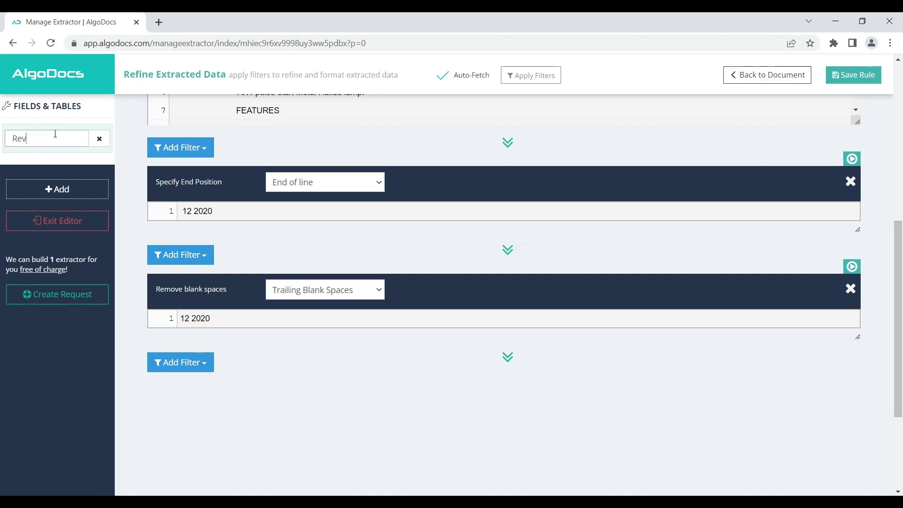
pyautogui.write('ision')
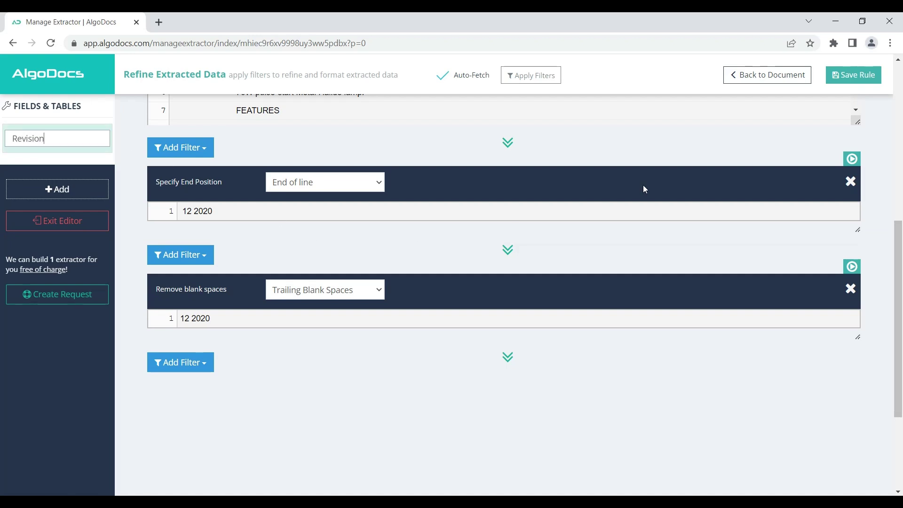
pyautogui.click(874, 80)
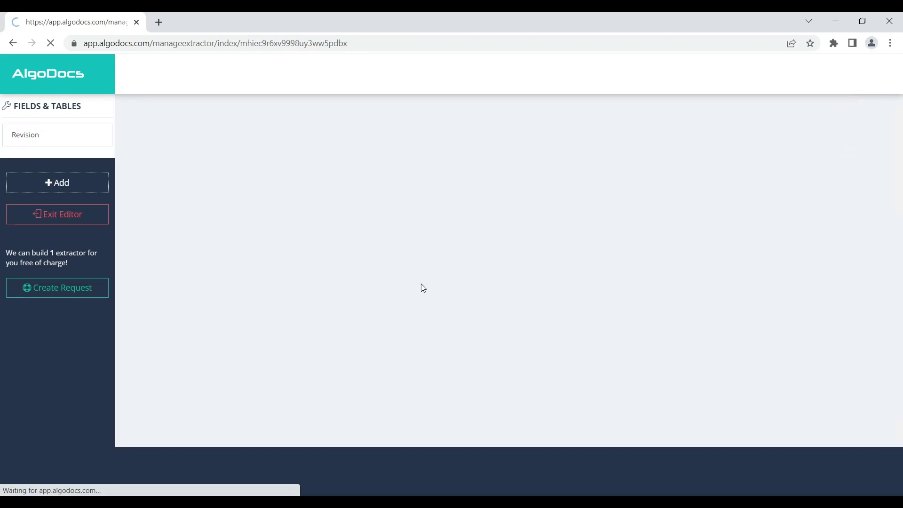
# Add an icon-detection model field with a Warranty label valued '5 years'
pyautogui.click(71, 187)
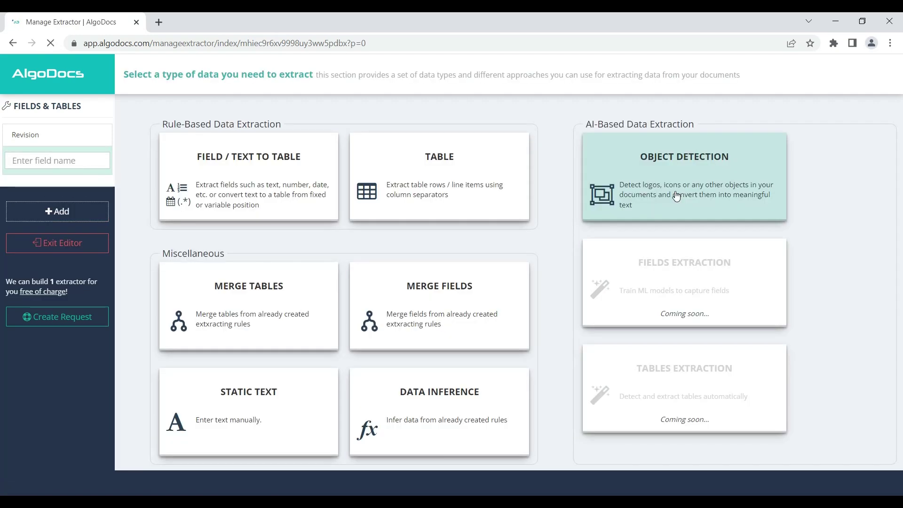
pyautogui.click(687, 177)
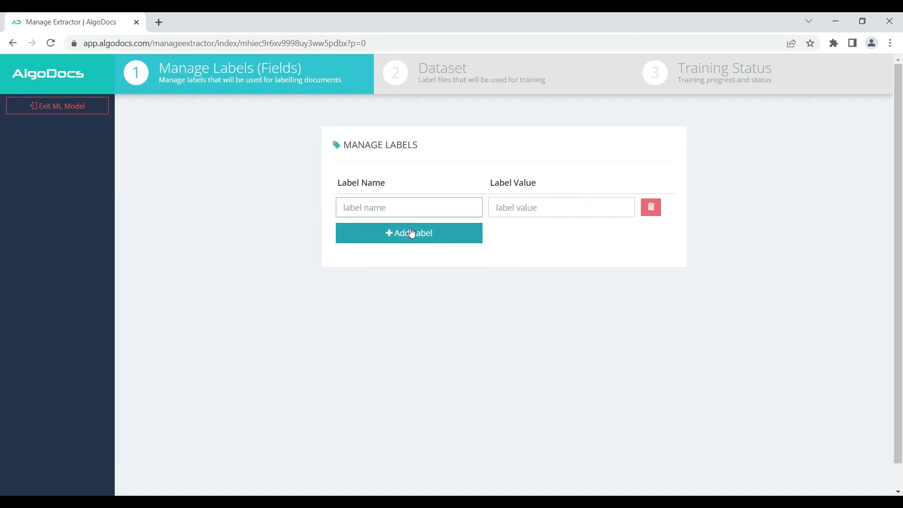
pyautogui.write('Warranty')
pyautogui.click(496, 207)
pyautogui.write('5 y')
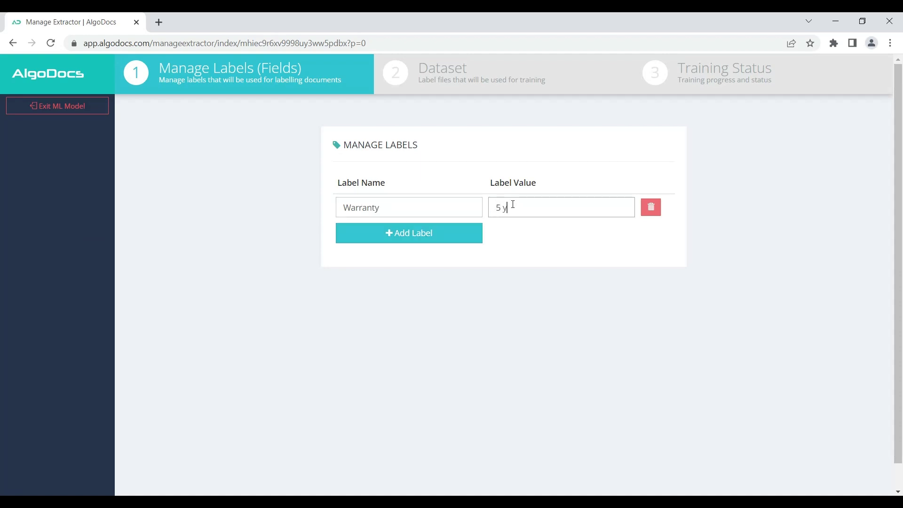
pyautogui.write('ears')
pyautogui.click(524, 285)
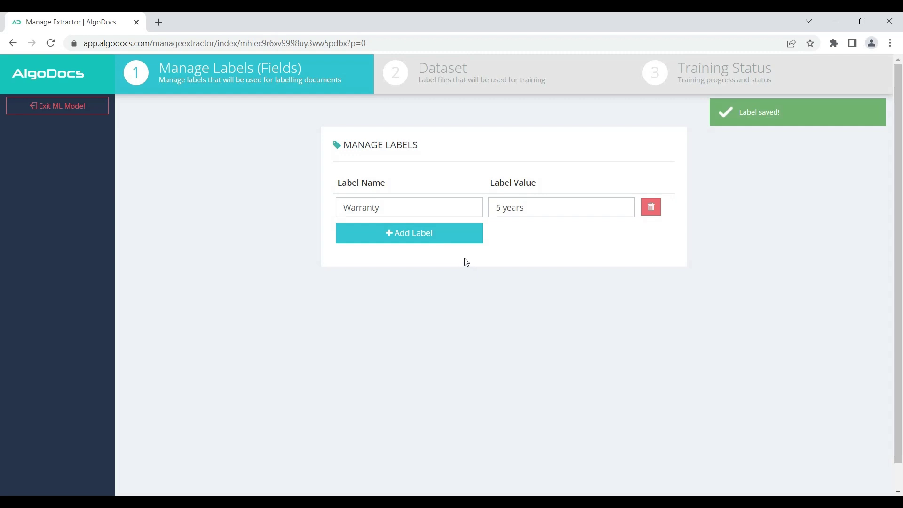
# Add a Listings label valued 'ETL' and a Ratings & Compliance label valued 'Buy American Act'
pyautogui.click(454, 237)
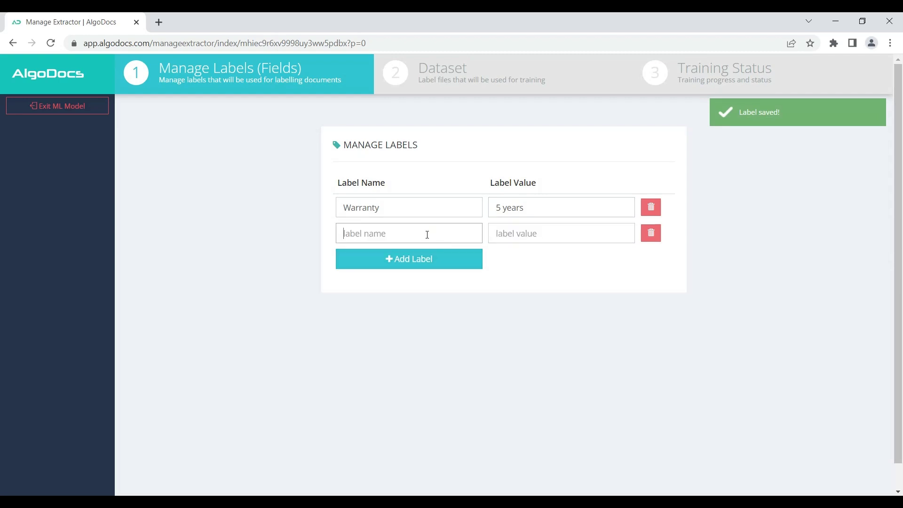
pyautogui.write('Listings')
pyautogui.click(526, 234)
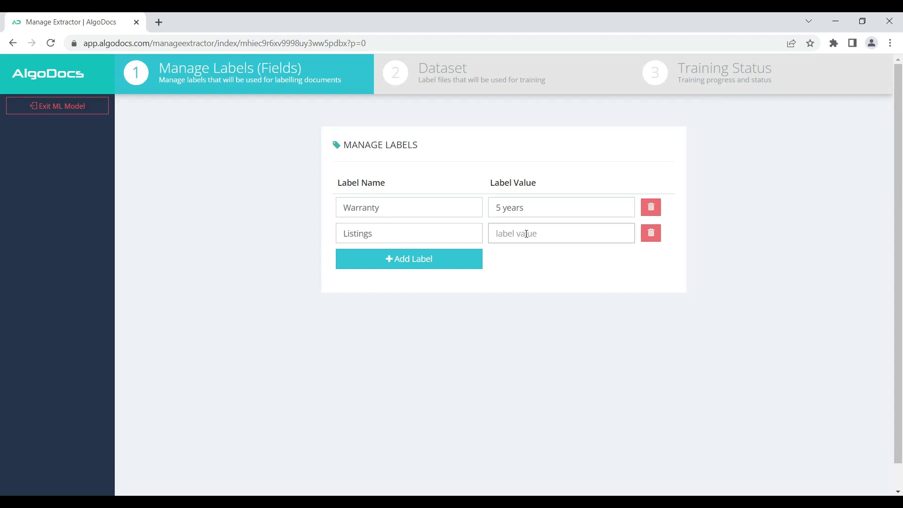
pyautogui.write('ETL')
pyautogui.click(530, 281)
pyautogui.click(426, 263)
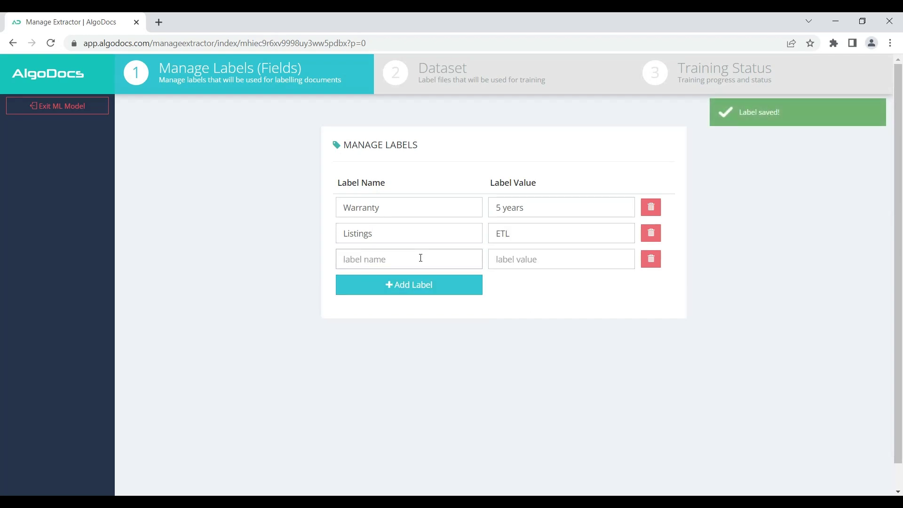
pyautogui.write('Ratings & Co')
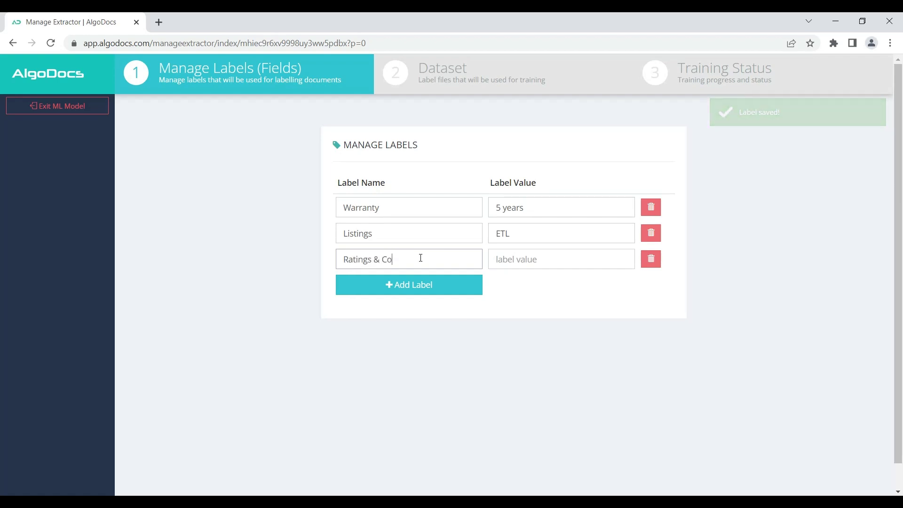
pyautogui.write('mpliance')
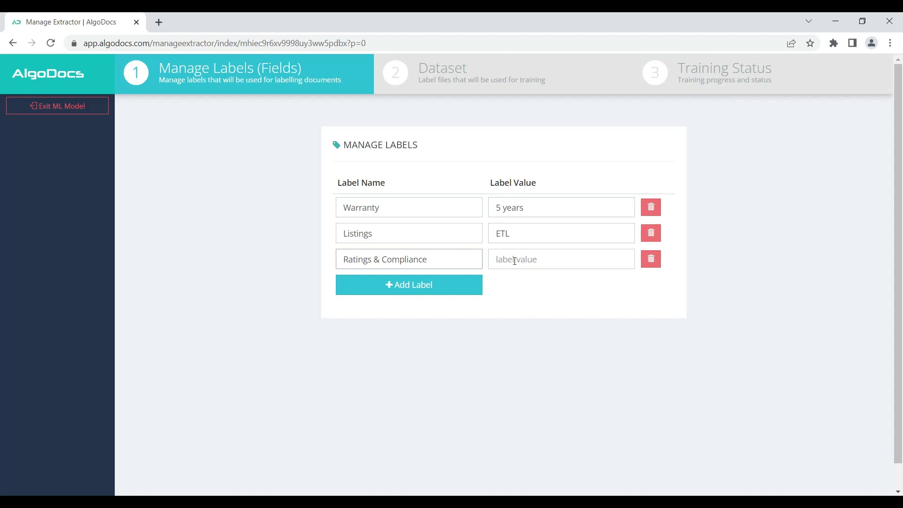
pyautogui.click(514, 261)
pyautogui.write('Buy American Act')
pyautogui.click(507, 331)
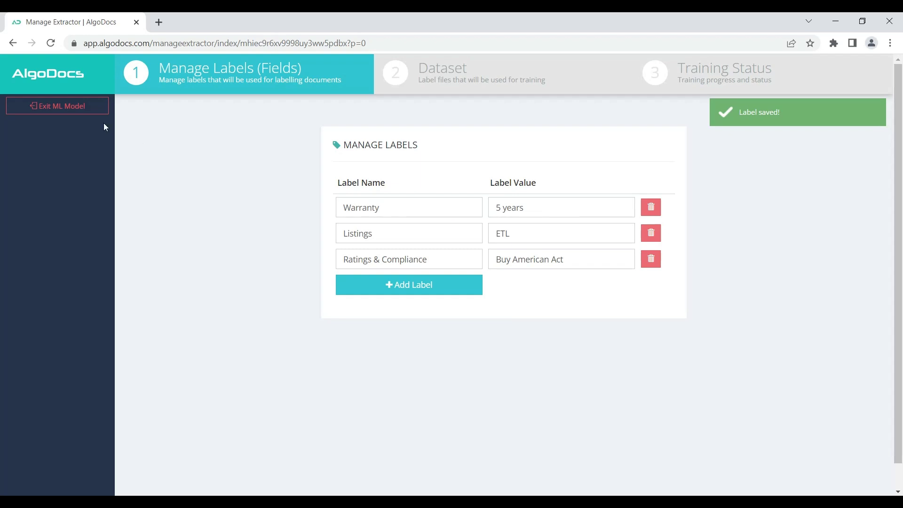
# Leave the ML model, revisit its Dataset step's file list without adding files, then exit again
pyautogui.click(71, 106)
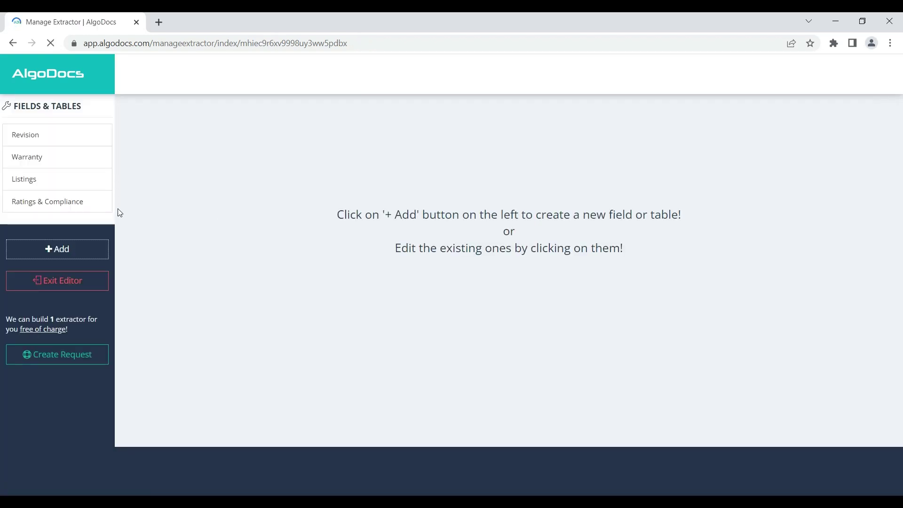
pyautogui.click(56, 182)
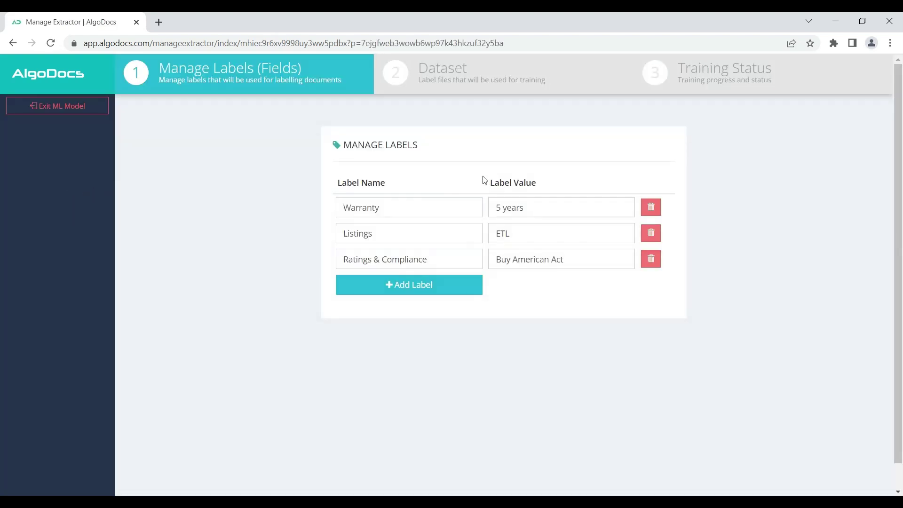
pyautogui.click(497, 77)
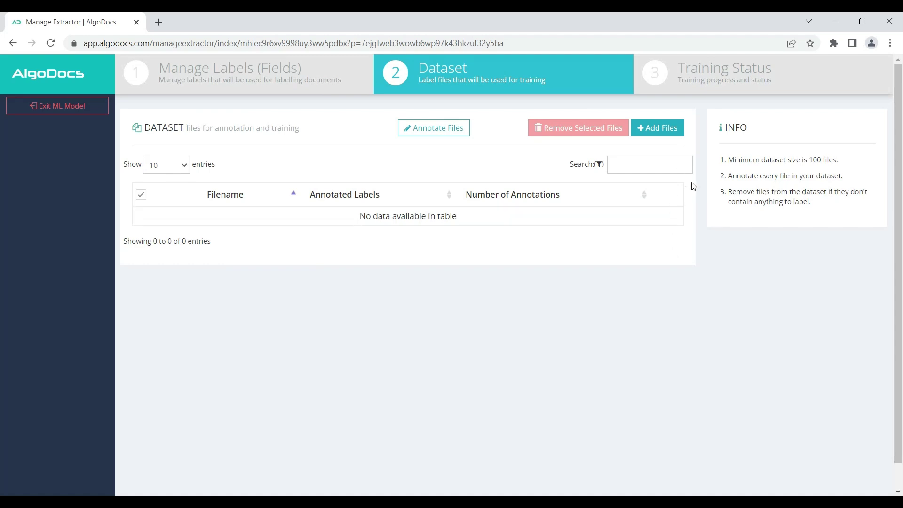
pyautogui.click(661, 126)
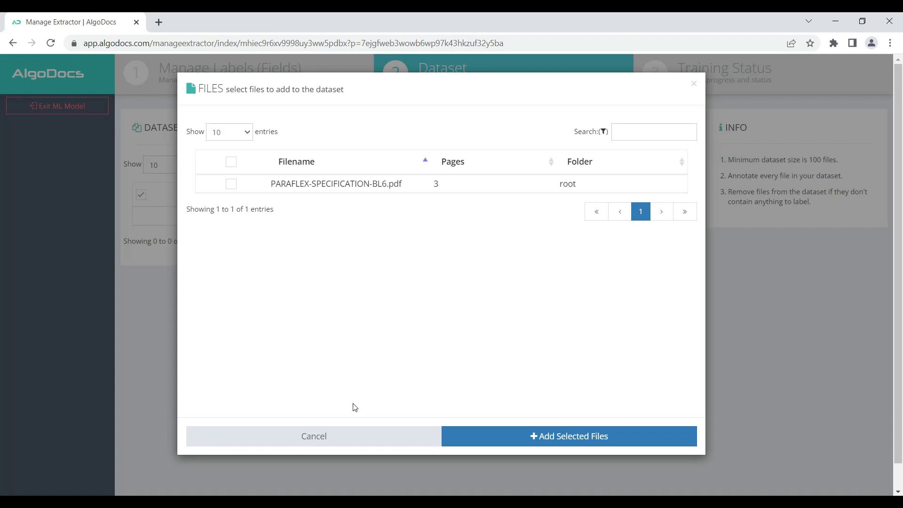
pyautogui.click(341, 436)
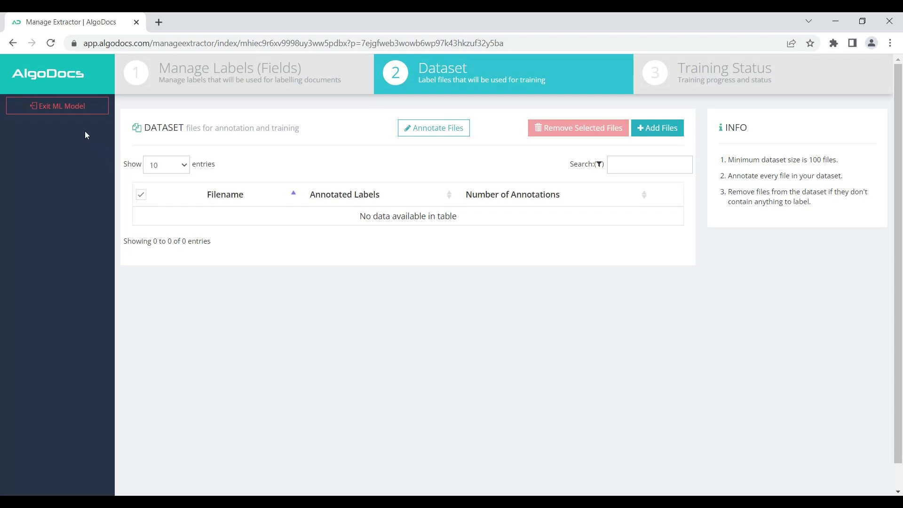
pyautogui.click(73, 106)
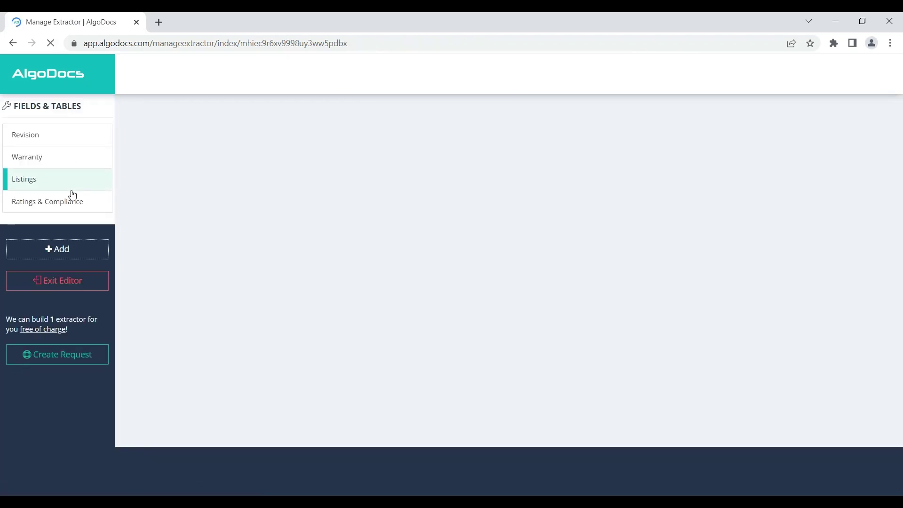
# Upload all 100 PARAFLEX specification PDFs into the File Manager's Spec. Sheets folder
pyautogui.click(77, 281)
pyautogui.click(64, 160)
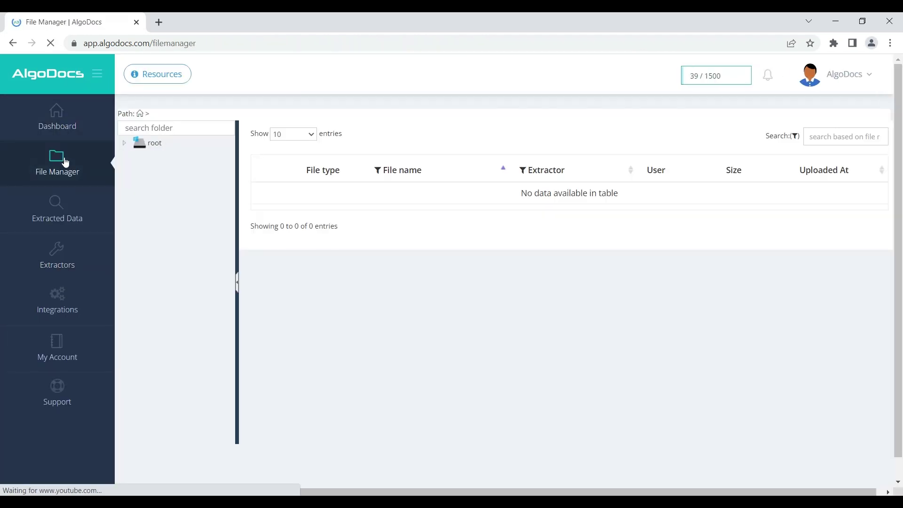
pyautogui.rightClick(148, 143)
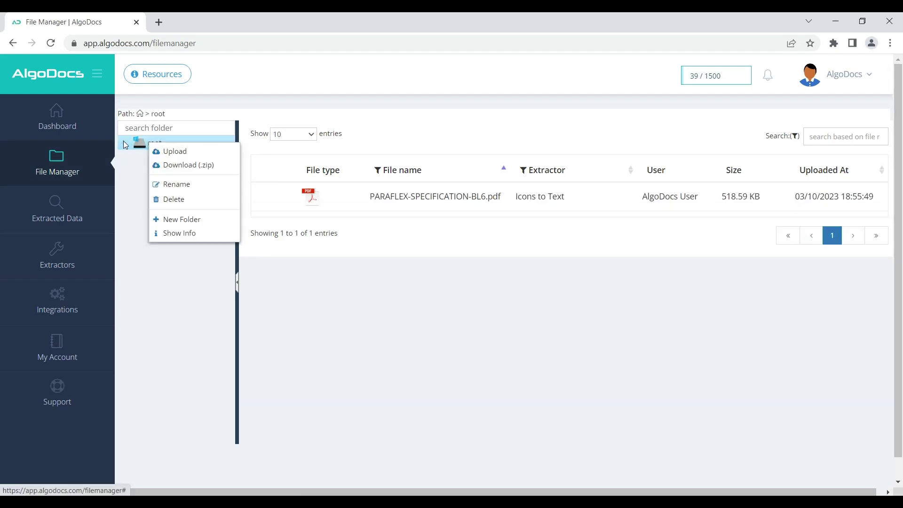
pyautogui.click(123, 143)
pyautogui.rightClick(186, 186)
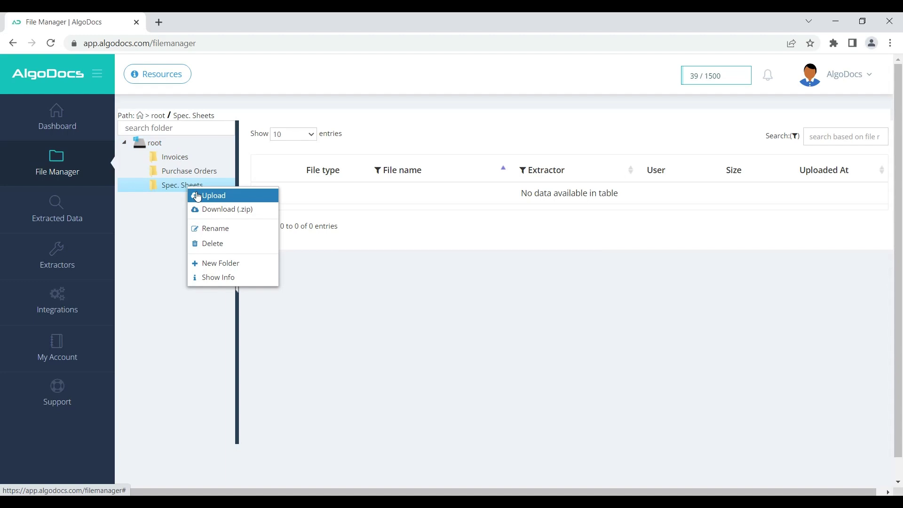
pyautogui.click(197, 195)
pyautogui.click(169, 126)
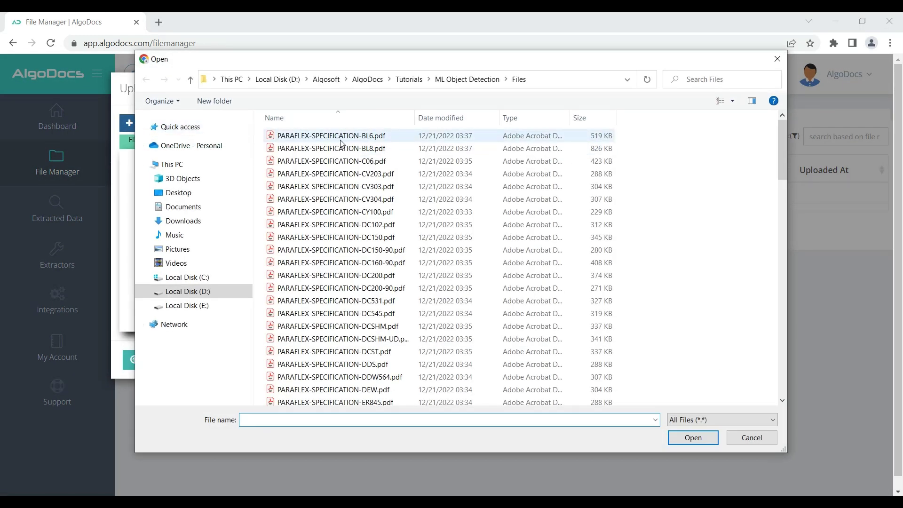
pyautogui.click(340, 141)
pyautogui.hotkey('ctrl', 'a')
pyautogui.click(693, 437)
pyautogui.click(150, 360)
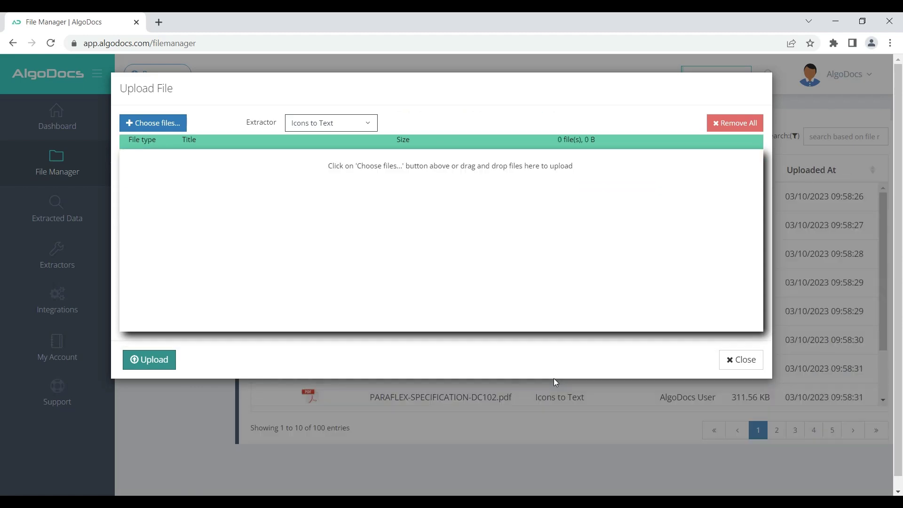
pyautogui.click(745, 360)
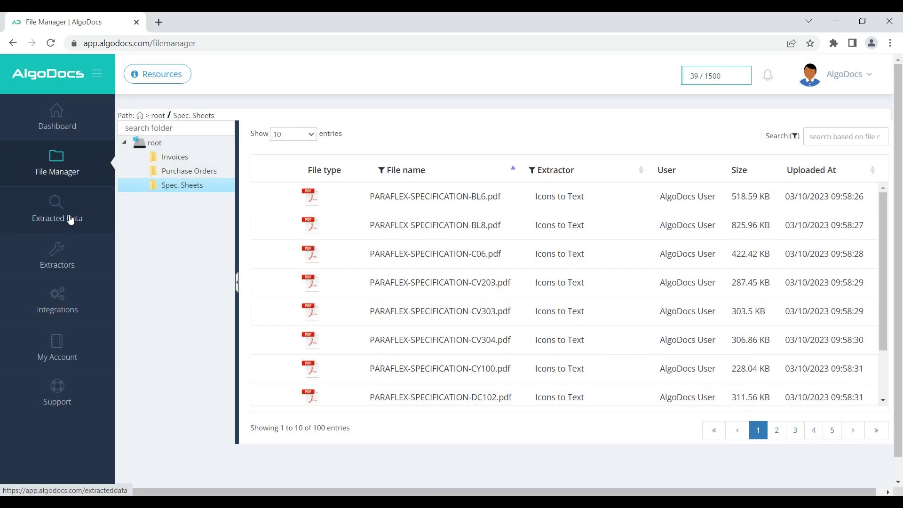
# In the Icons to Text model's Dataset step, list 100 files per page and add them all
pyautogui.click(72, 257)
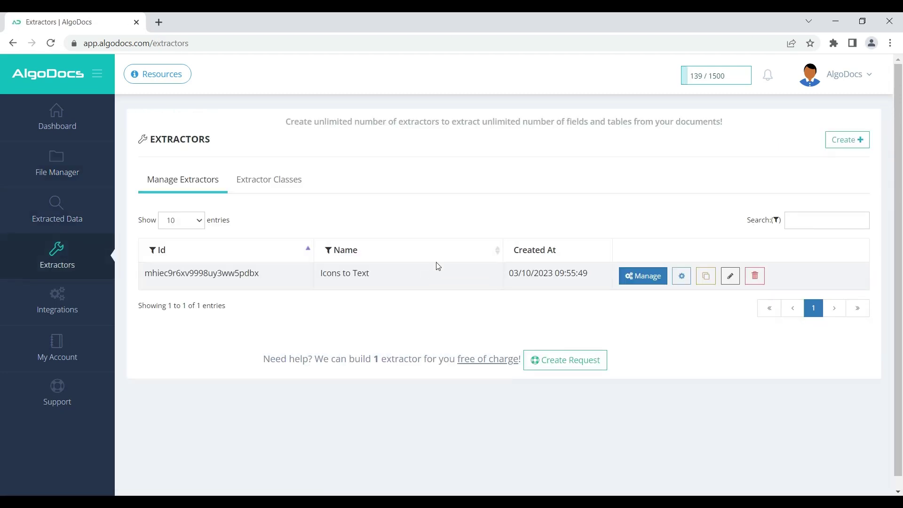
pyautogui.click(643, 279)
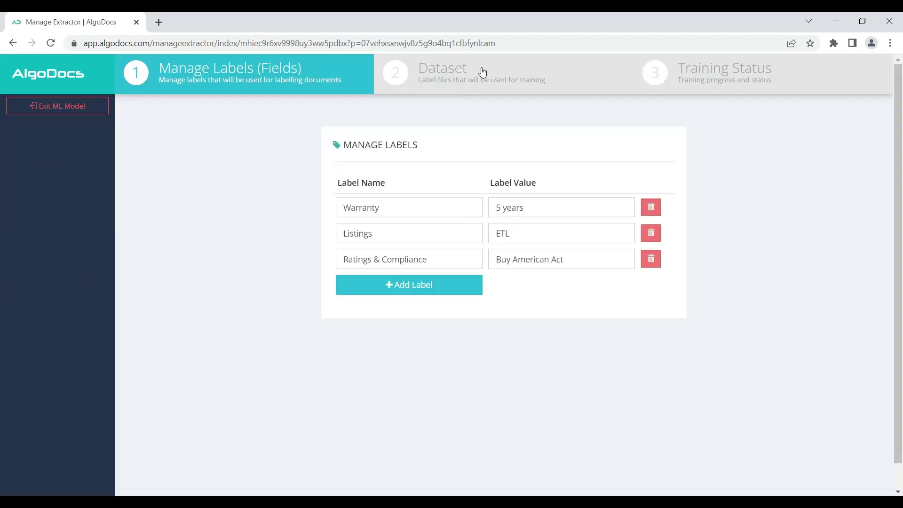
pyautogui.click(481, 71)
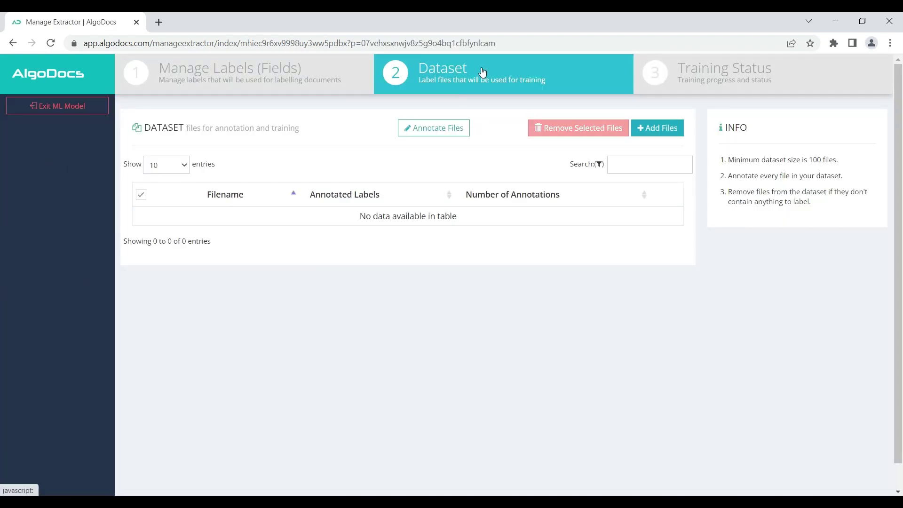
pyautogui.click(659, 129)
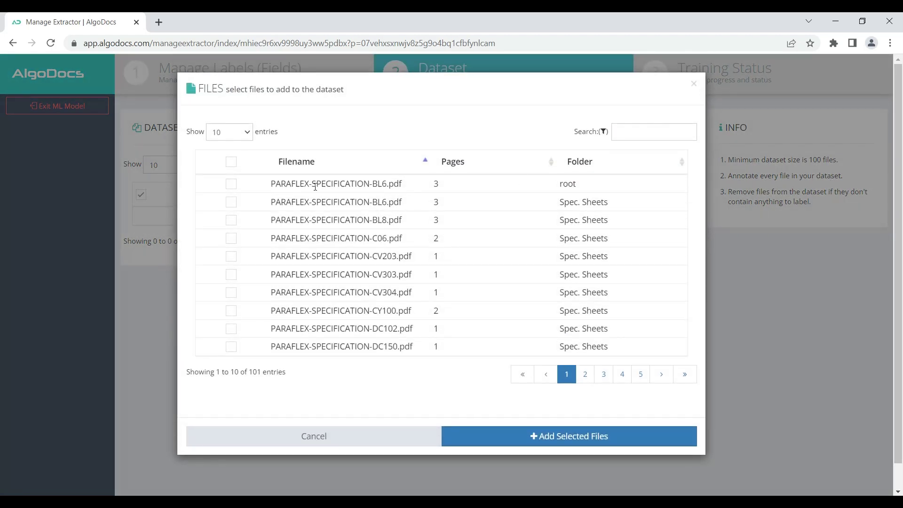
pyautogui.click(231, 163)
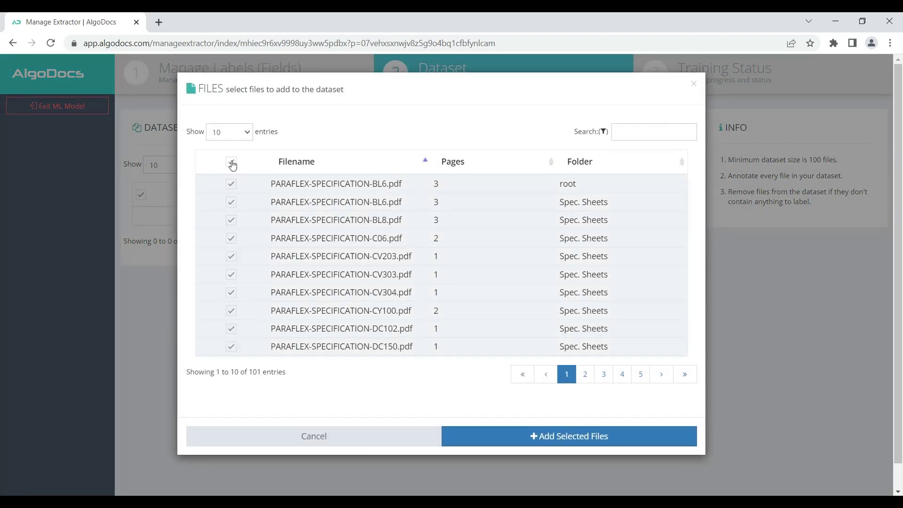
pyautogui.click(237, 134)
pyautogui.click(232, 175)
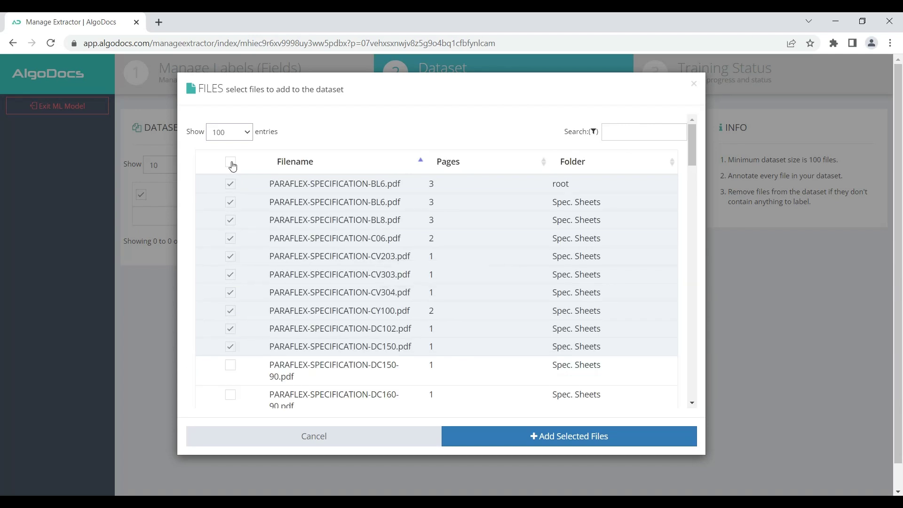
pyautogui.click(231, 164)
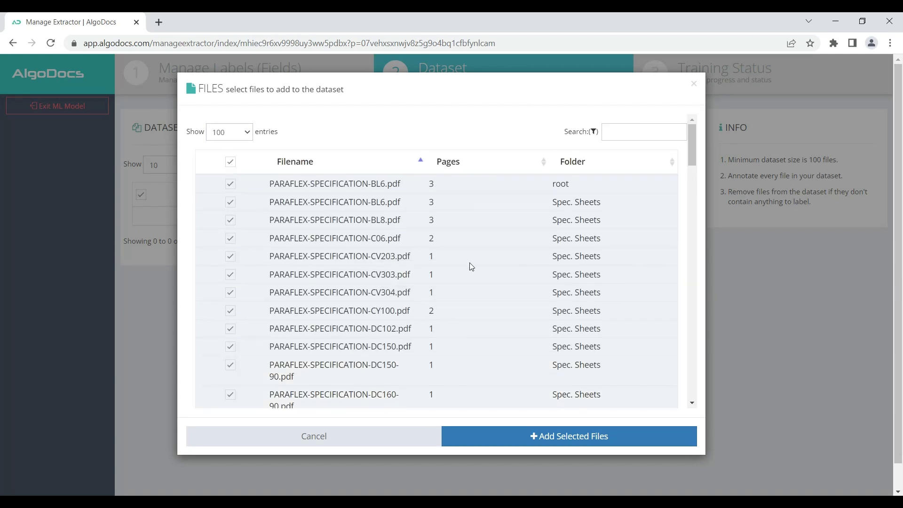
pyautogui.click(561, 435)
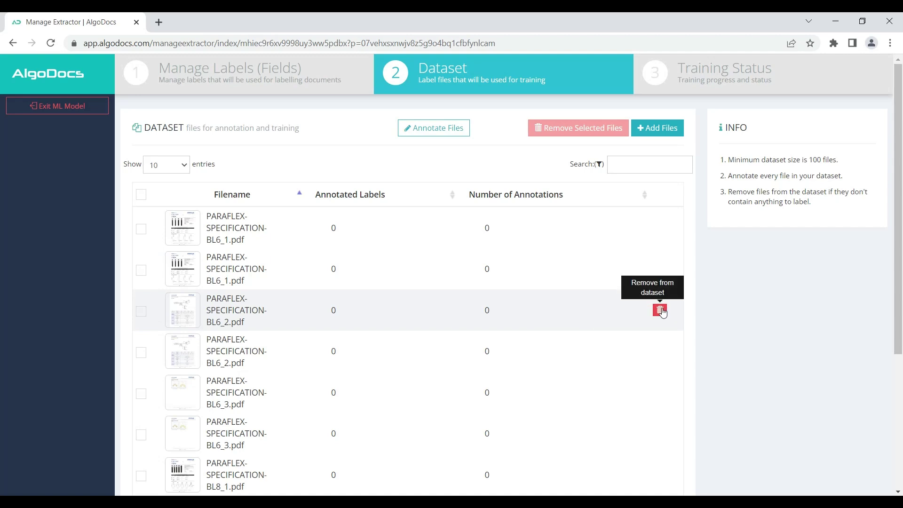
# Delete the duplicate PARAFLEX-SPECIFICATION-BL6_2.pdf entry from the model dataset
pyautogui.click(660, 310)
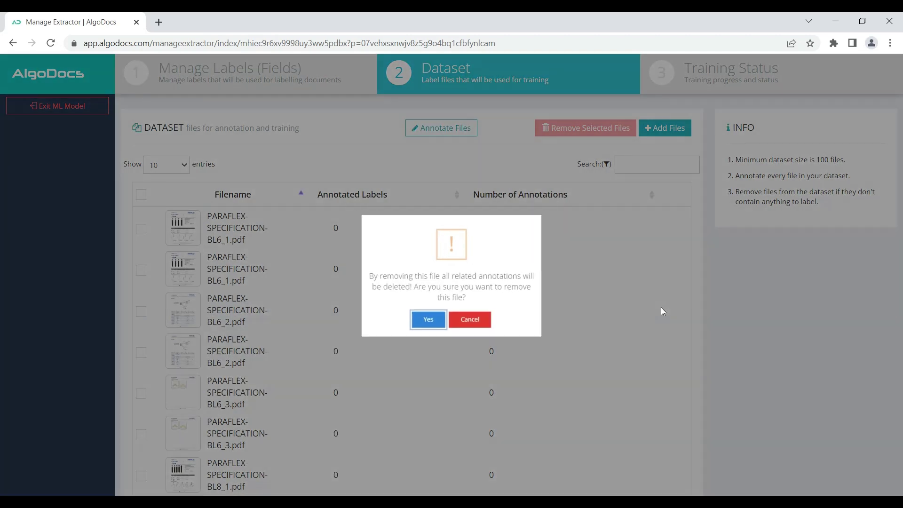
pyautogui.click(426, 318)
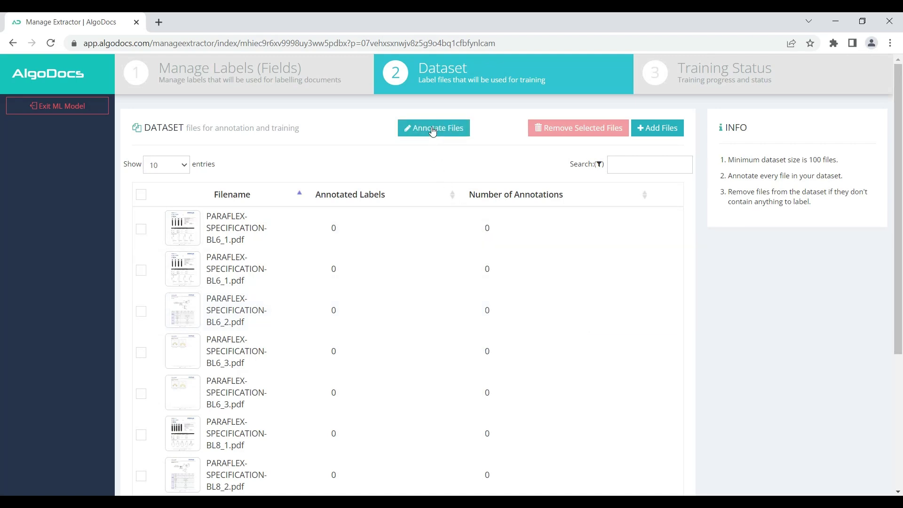
# In annotation view, remove the BL6_3 ISO plots page, BL6_2 and BL6_3 files, leaving 119 files
pyautogui.click(430, 128)
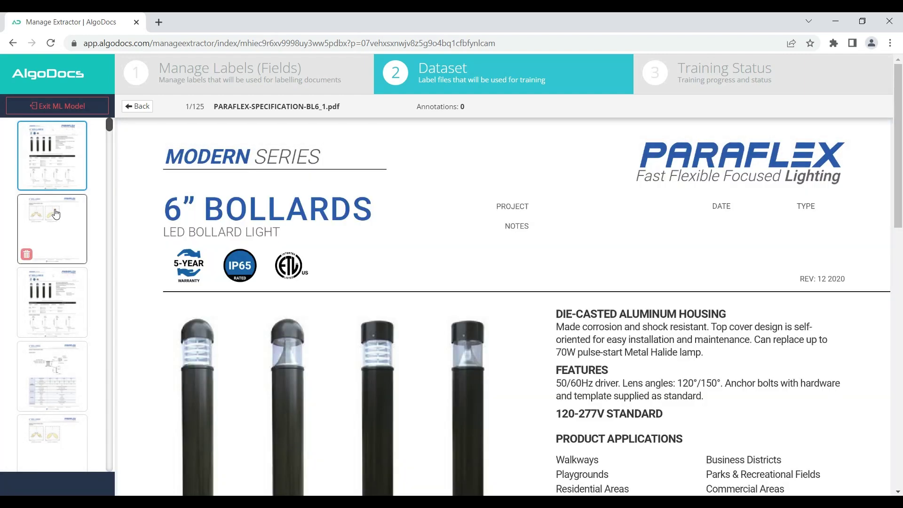
pyautogui.click(54, 221)
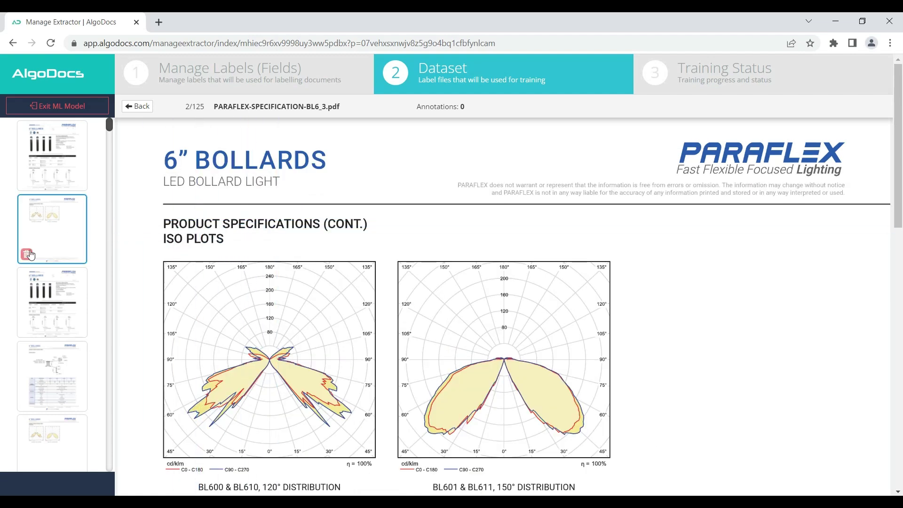
pyautogui.click(28, 255)
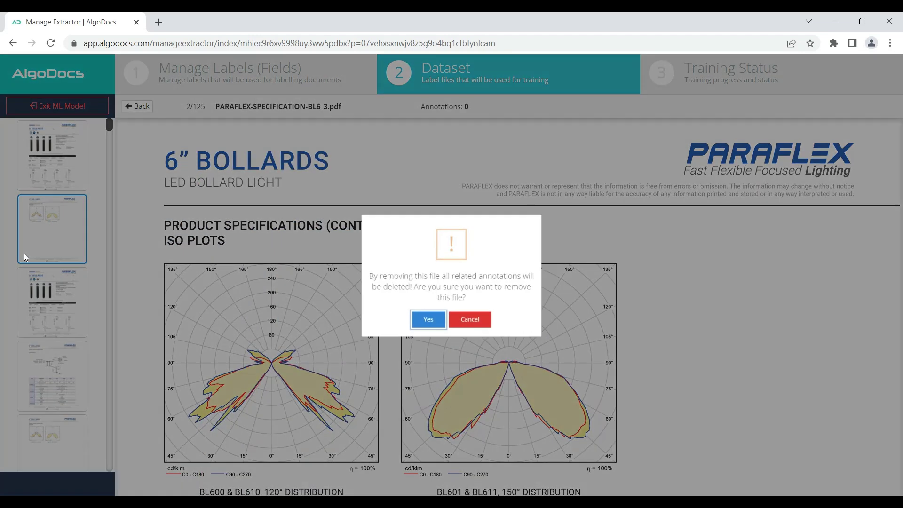
pyautogui.click(421, 322)
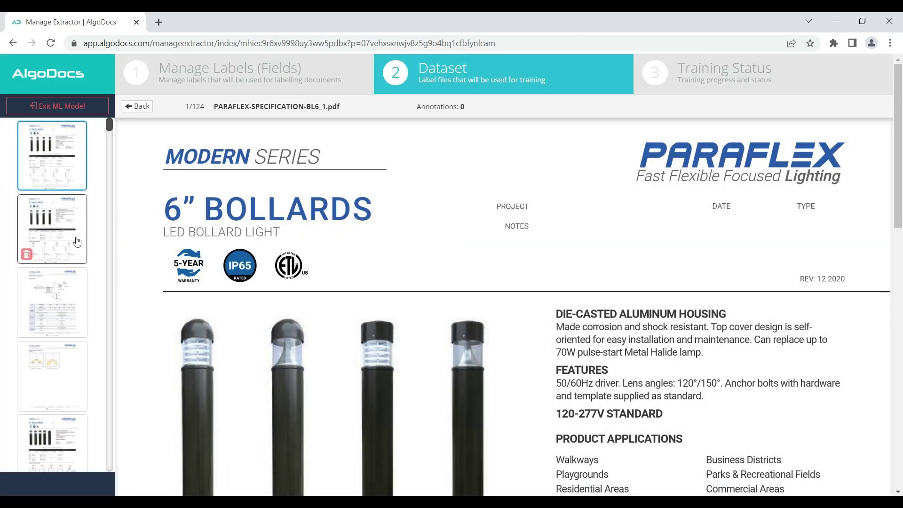
pyautogui.click(59, 304)
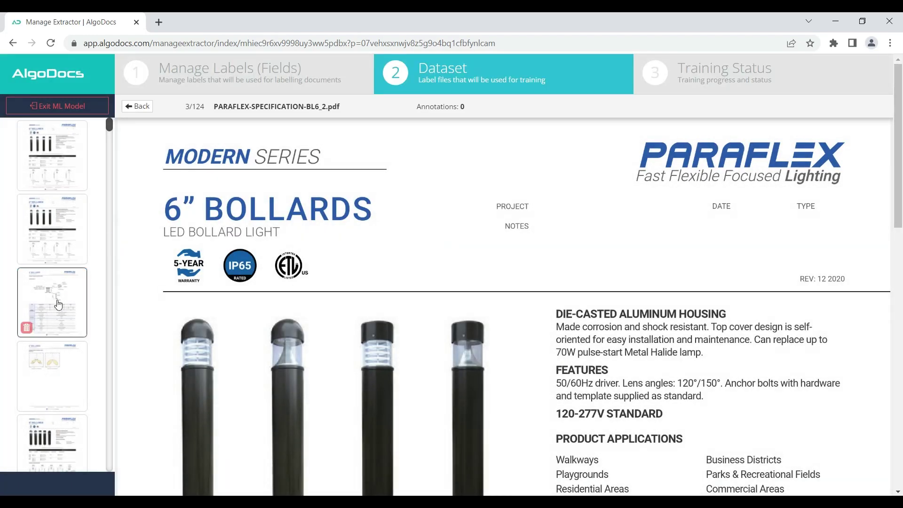
pyautogui.click(33, 326)
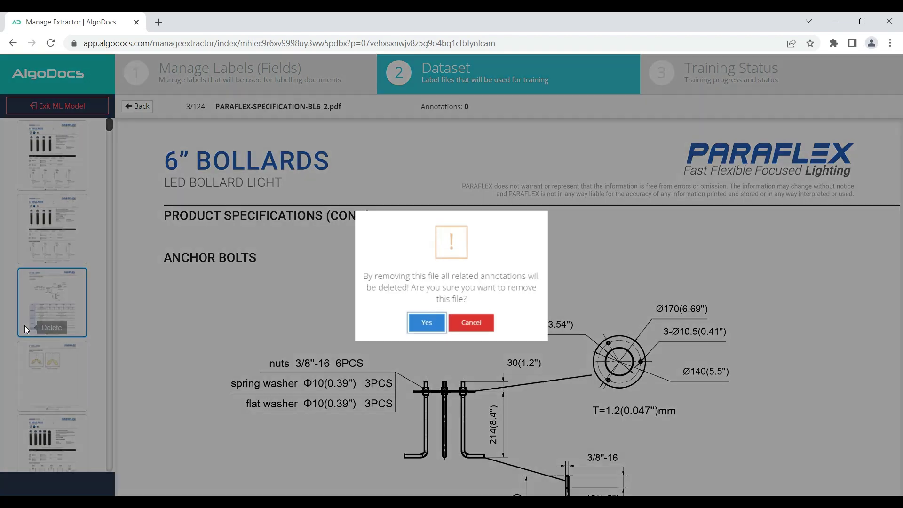
pyautogui.click(427, 322)
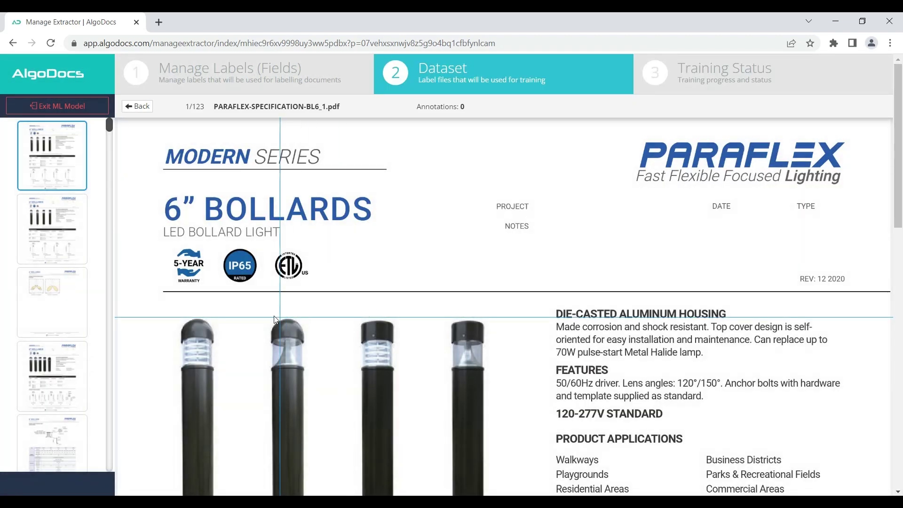
pyautogui.click(49, 309)
pyautogui.click(26, 327)
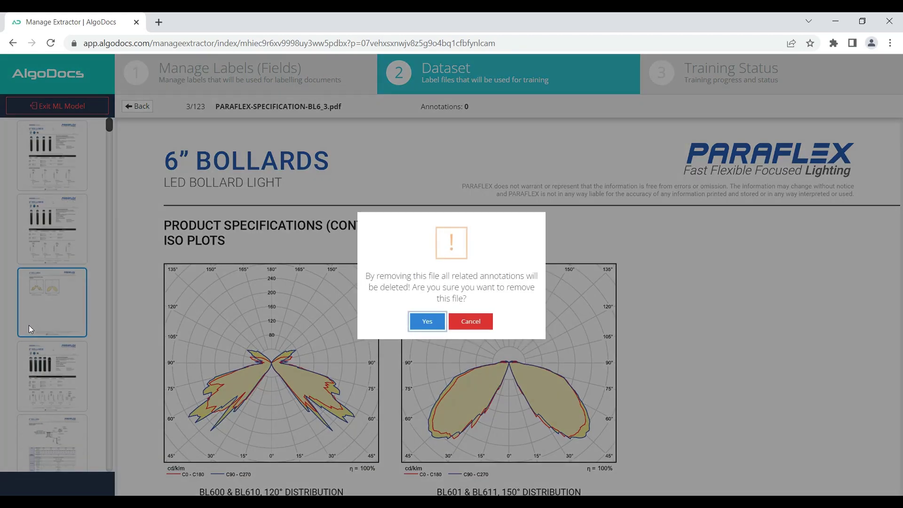
pyautogui.click(412, 323)
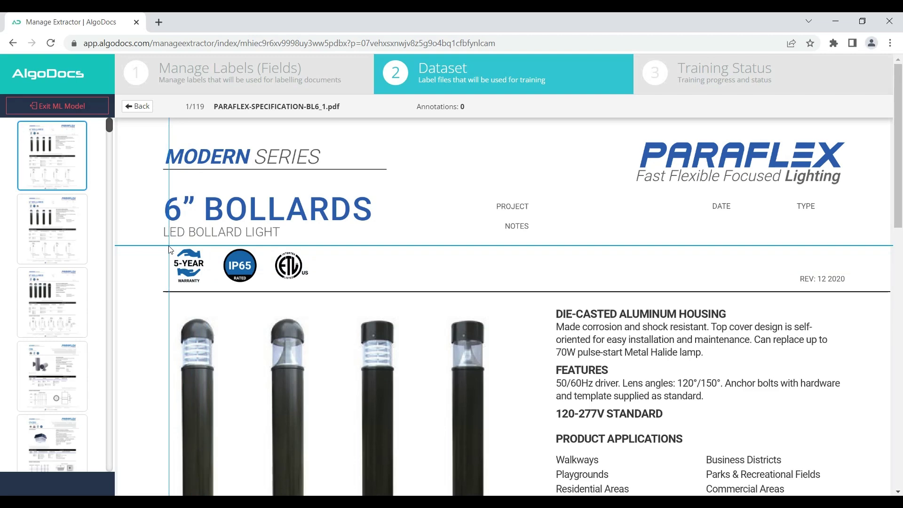
# On BL6_1, box the 5-YEAR logo as Warranty and the ETL logo as Listings
pyautogui.moveTo(169, 245); pyautogui.dragTo(211, 286)
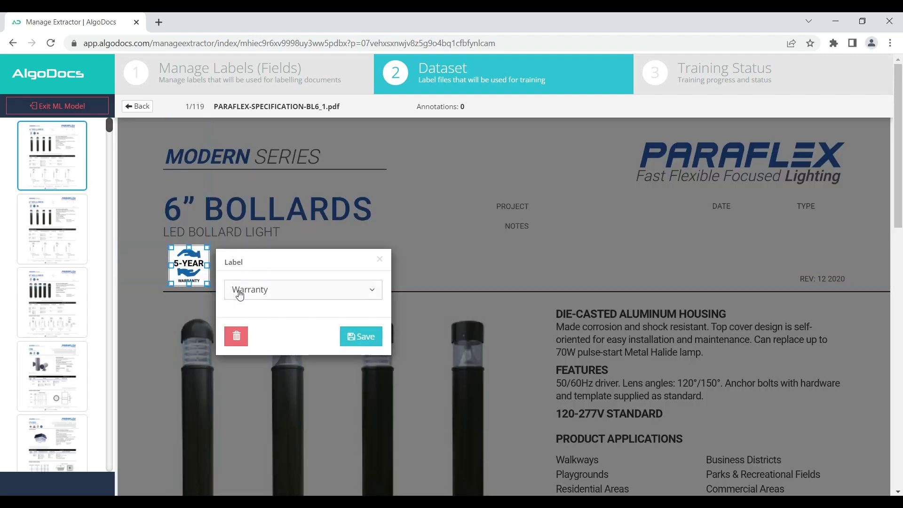
pyautogui.click(360, 337)
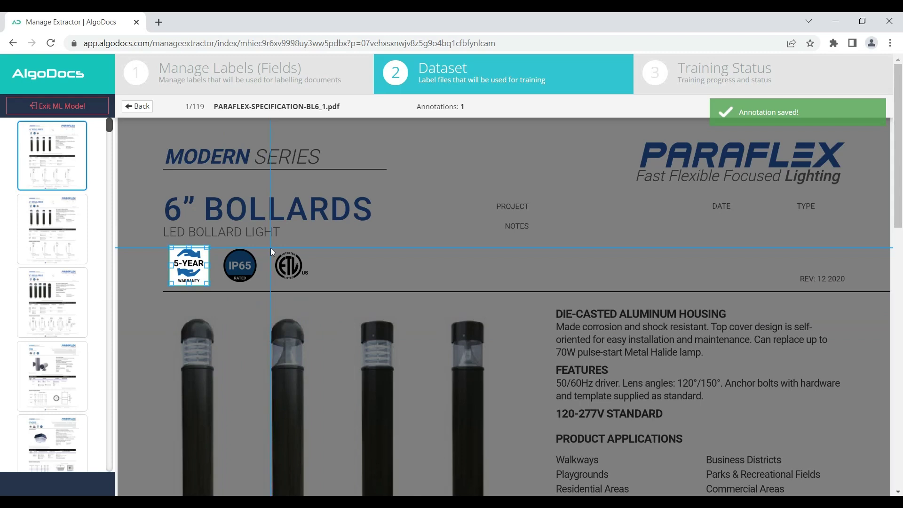
pyautogui.moveTo(270, 248)
pyautogui.mouseDown()
pyautogui.moveTo(321, 294)
pyautogui.moveTo(310, 285)
pyautogui.mouseUp()
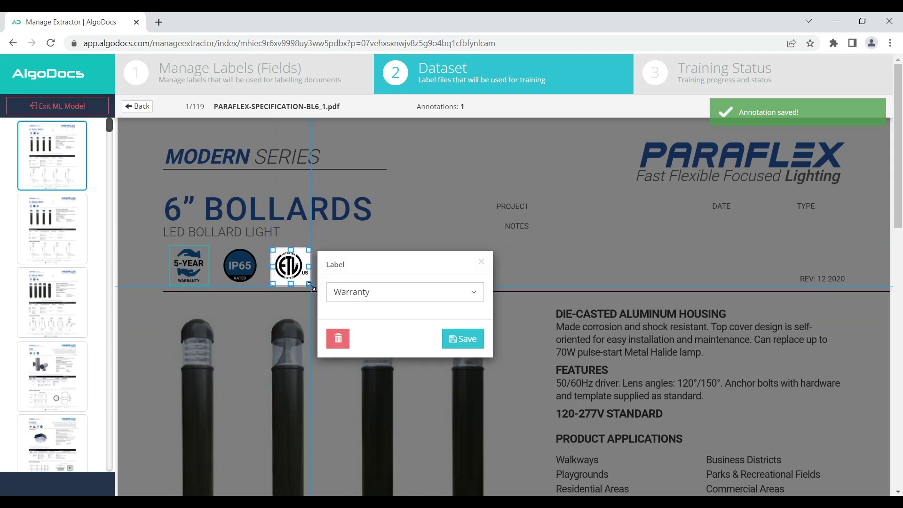
pyautogui.click(353, 293)
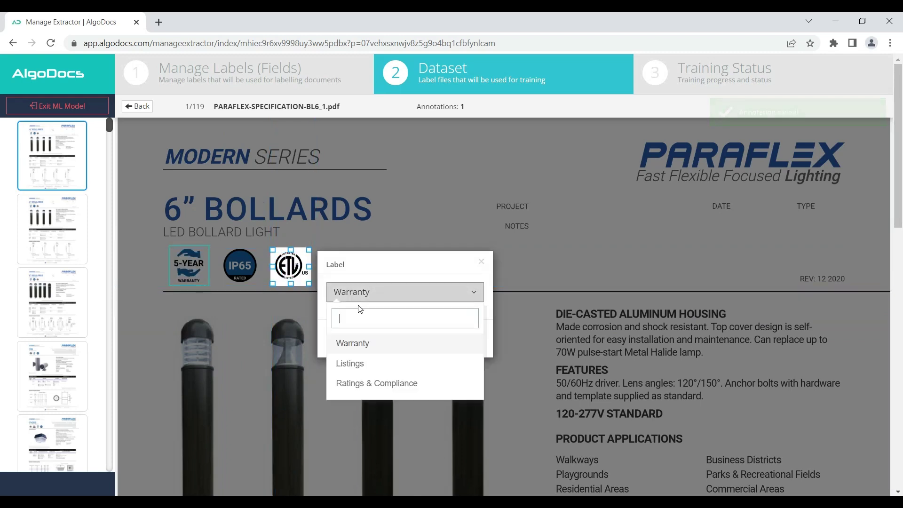
pyautogui.click(362, 363)
pyautogui.click(450, 334)
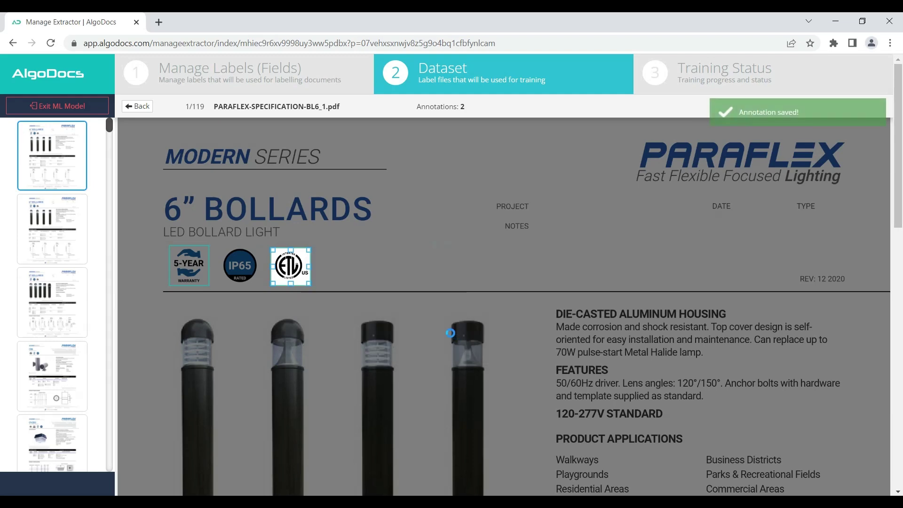
# On the second BL6 file, label the 5-YEAR logo Warranty and the ETL logo Listings
pyautogui.click(63, 234)
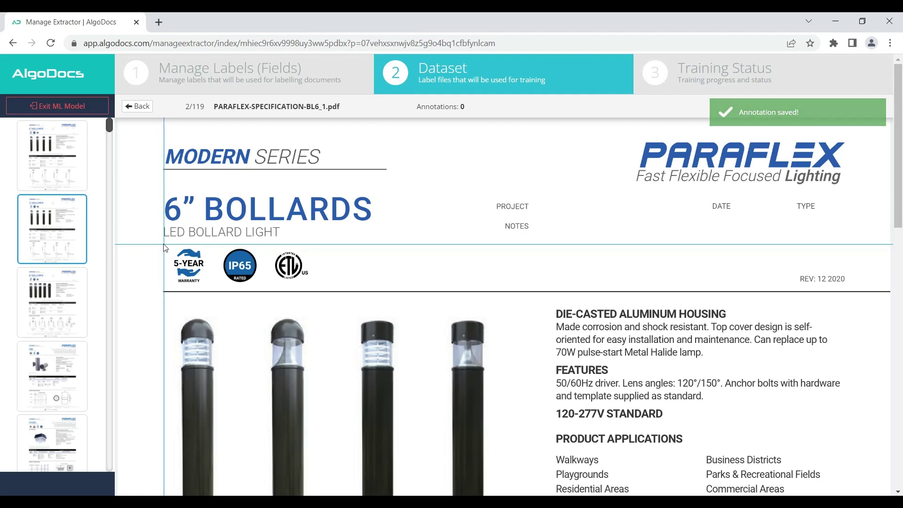
pyautogui.moveTo(170, 249); pyautogui.dragTo(210, 286)
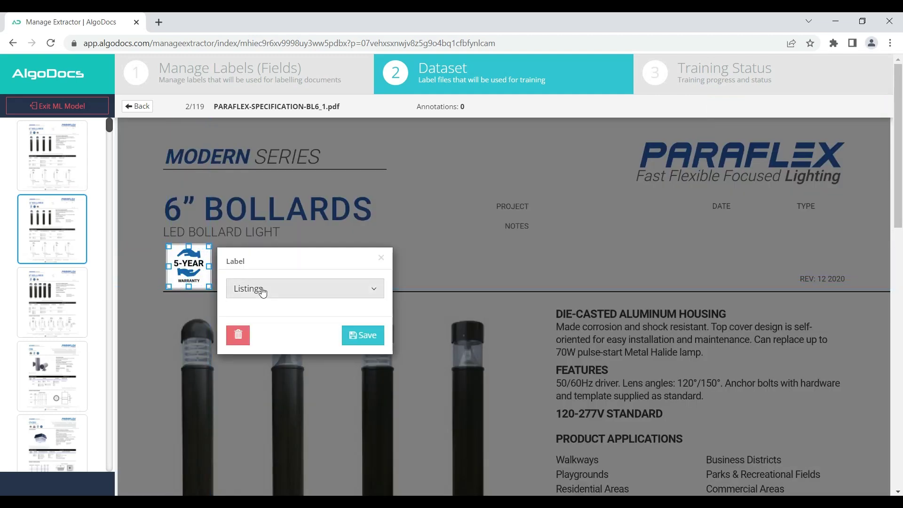
pyautogui.click(262, 288)
pyautogui.click(270, 338)
pyautogui.click(354, 335)
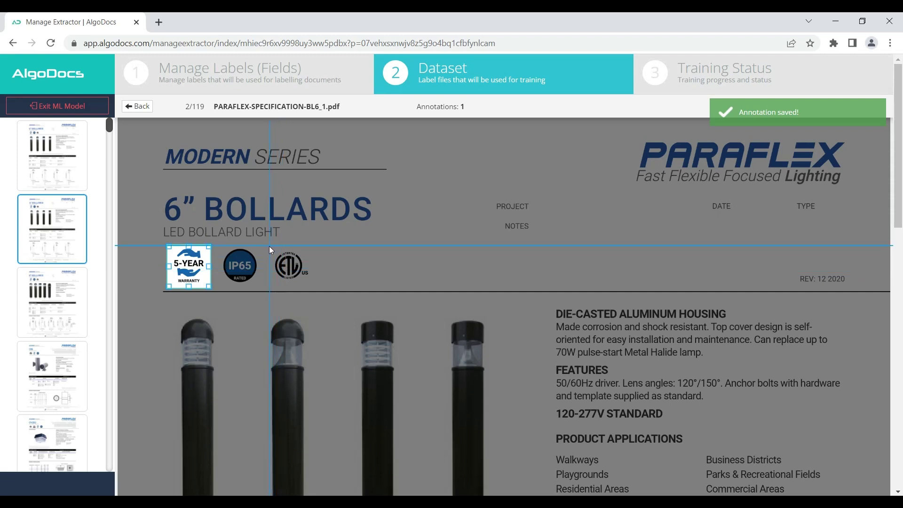
pyautogui.moveTo(269, 248); pyautogui.dragTo(313, 285)
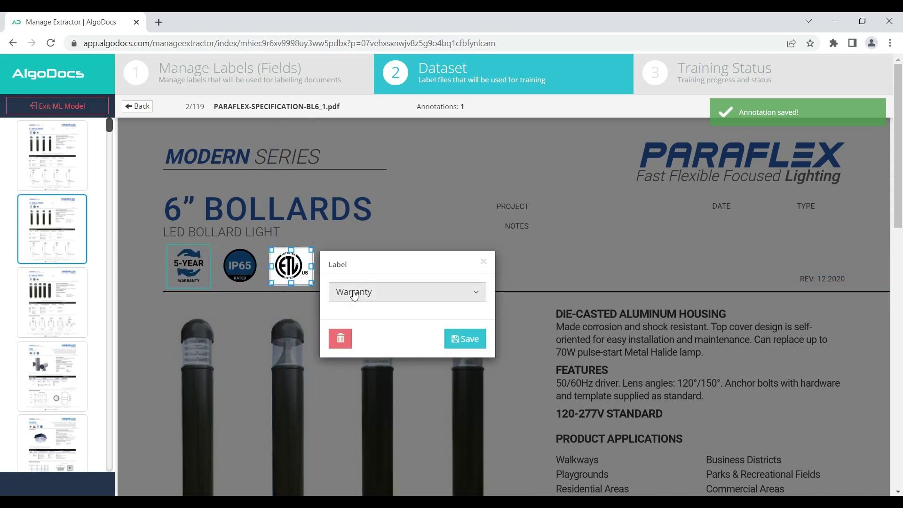
pyautogui.click(367, 292)
pyautogui.click(360, 362)
pyautogui.click(464, 336)
pyautogui.click(56, 429)
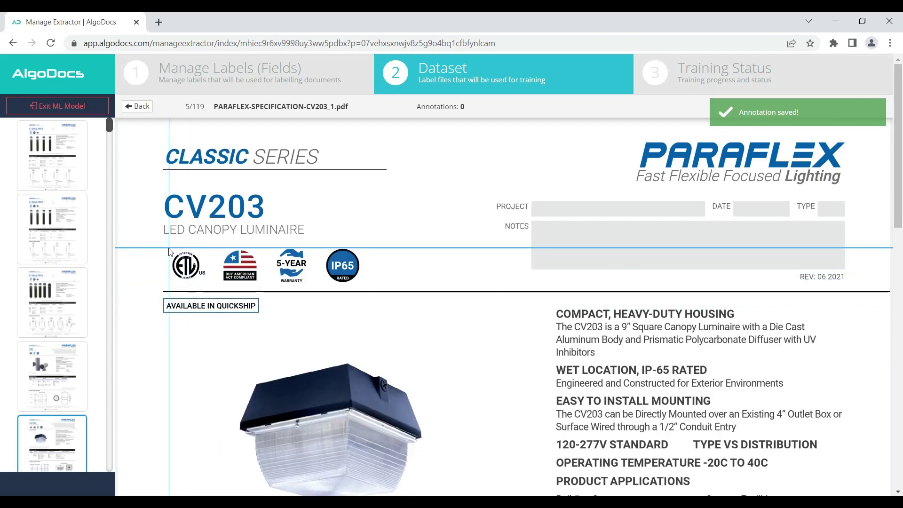
# On CV203_1, box the ETL, Buy American and 5-YEAR logos as Listings, Ratings & Compliance and Warranty
pyautogui.moveTo(168, 248); pyautogui.dragTo(207, 282)
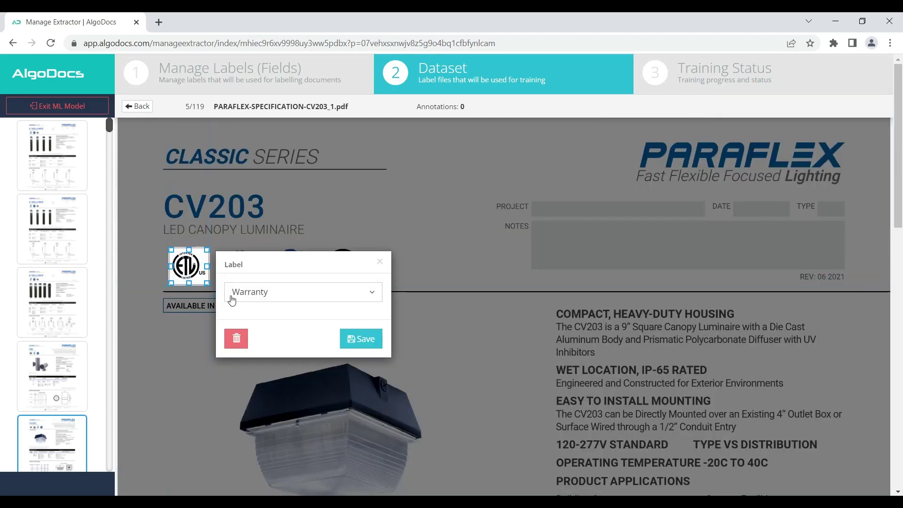
pyautogui.click(254, 293)
pyautogui.click(249, 363)
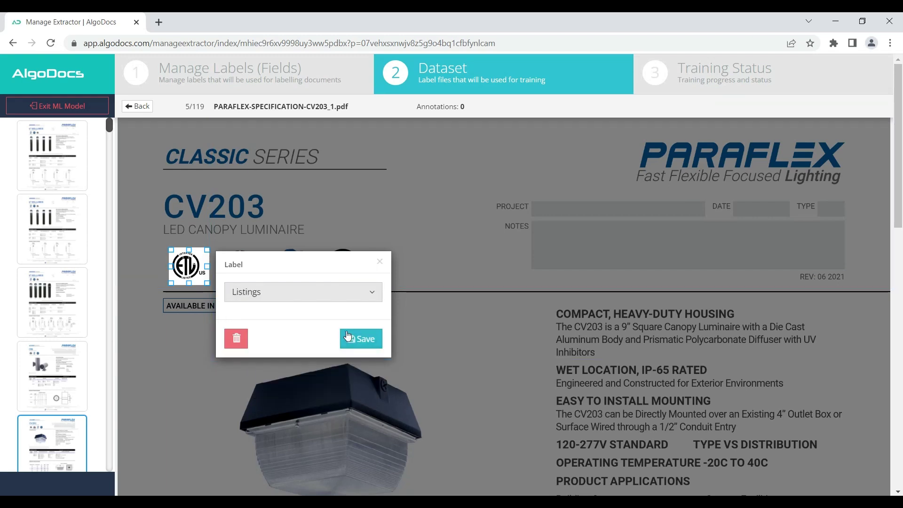
pyautogui.click(361, 338)
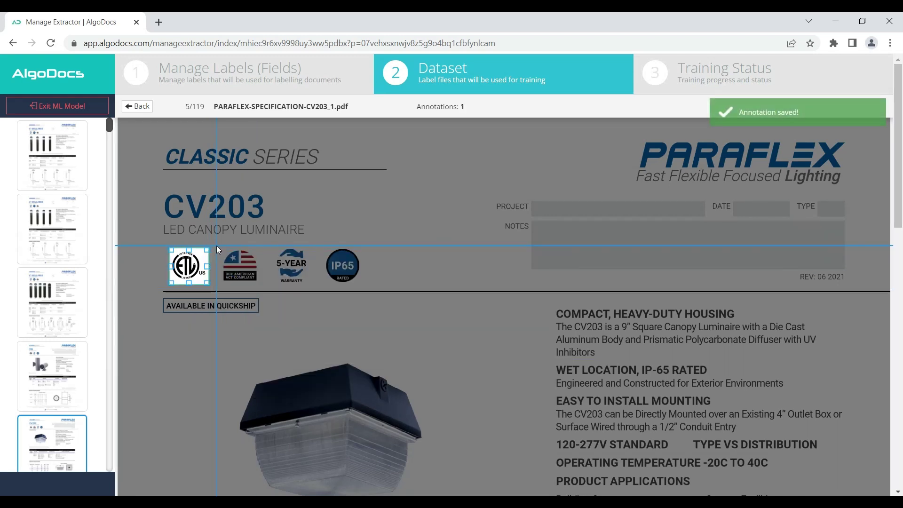
pyautogui.moveTo(217, 246); pyautogui.dragTo(262, 286)
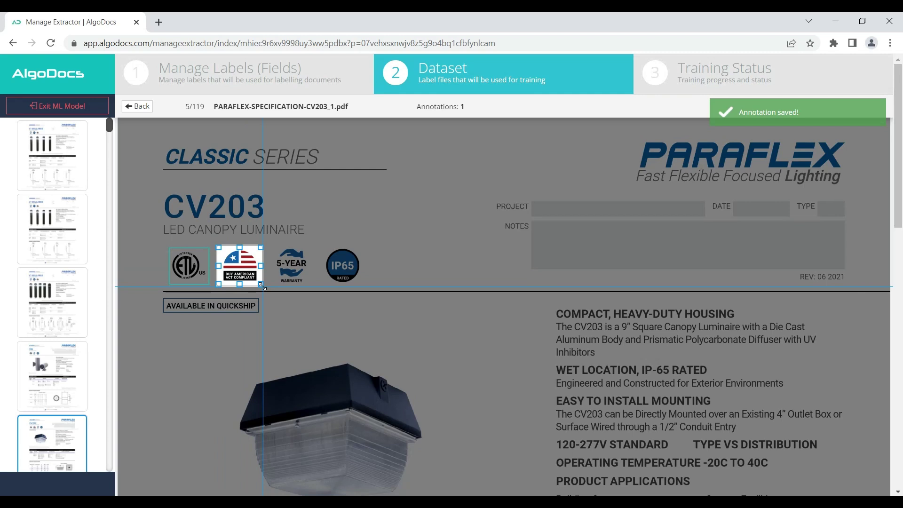
pyautogui.click(313, 291)
pyautogui.click(314, 382)
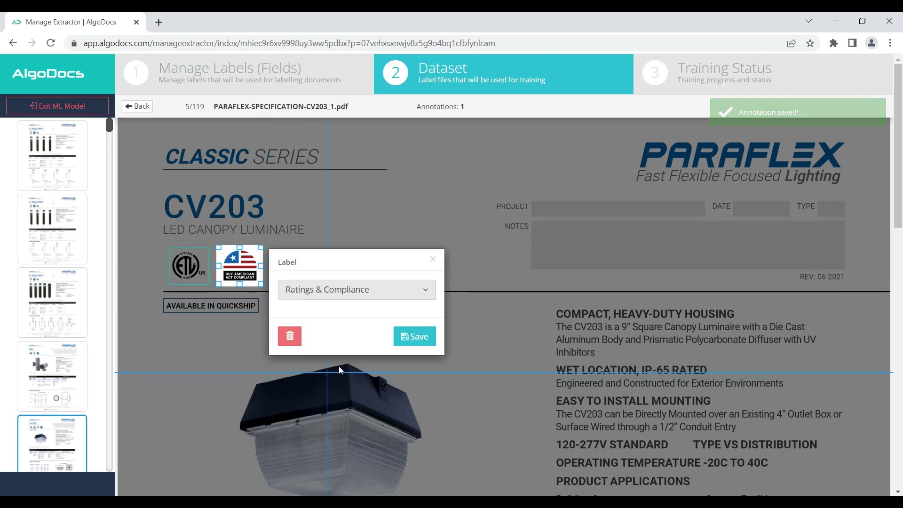
pyautogui.click(416, 338)
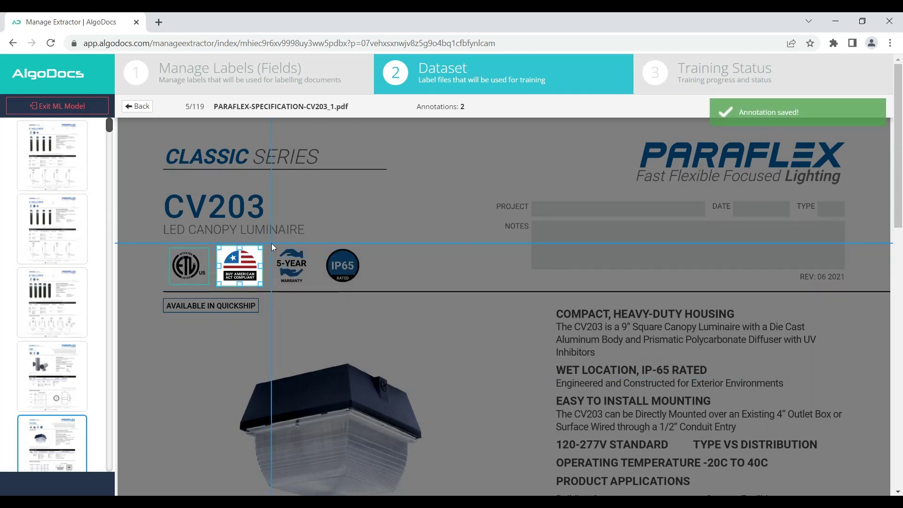
pyautogui.moveTo(271, 243); pyautogui.dragTo(312, 285)
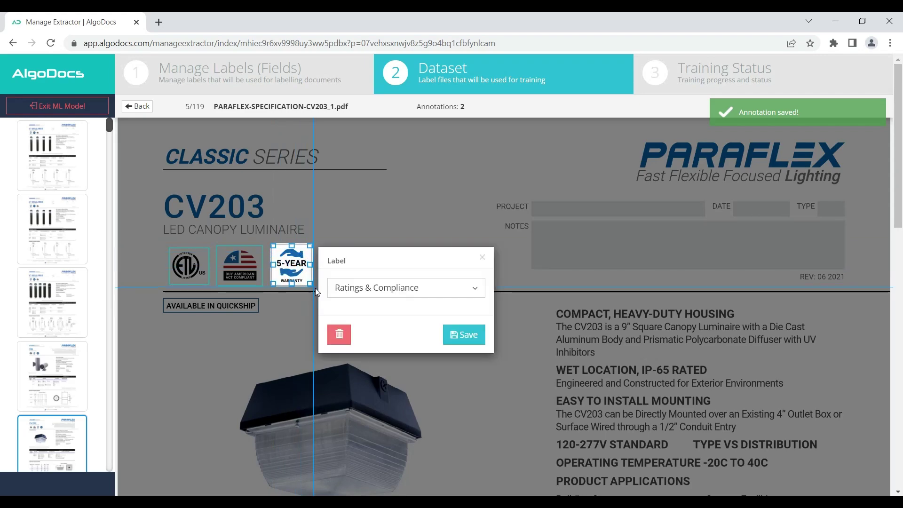
pyautogui.click(355, 288)
pyautogui.click(356, 341)
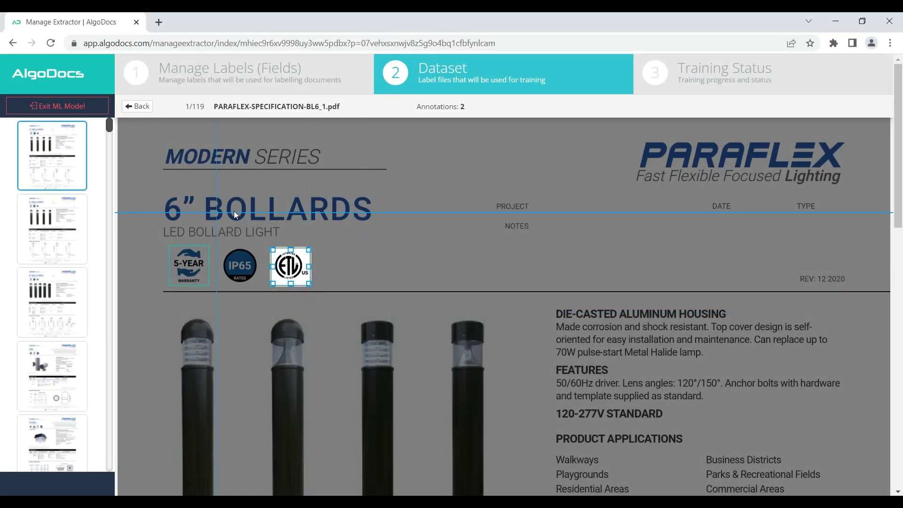
# Train the Icons to Text icon-detection model, confirming all files are labelled, until training completes
pyautogui.click(716, 78)
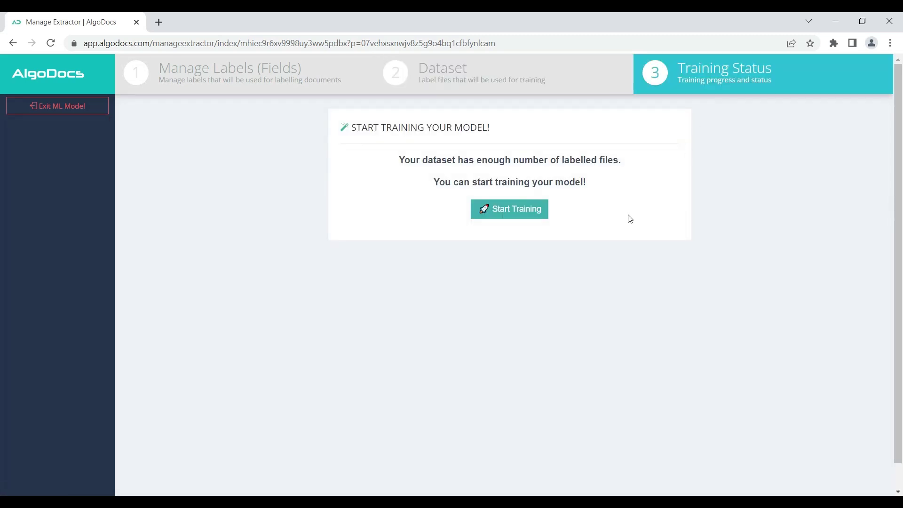
pyautogui.click(524, 214)
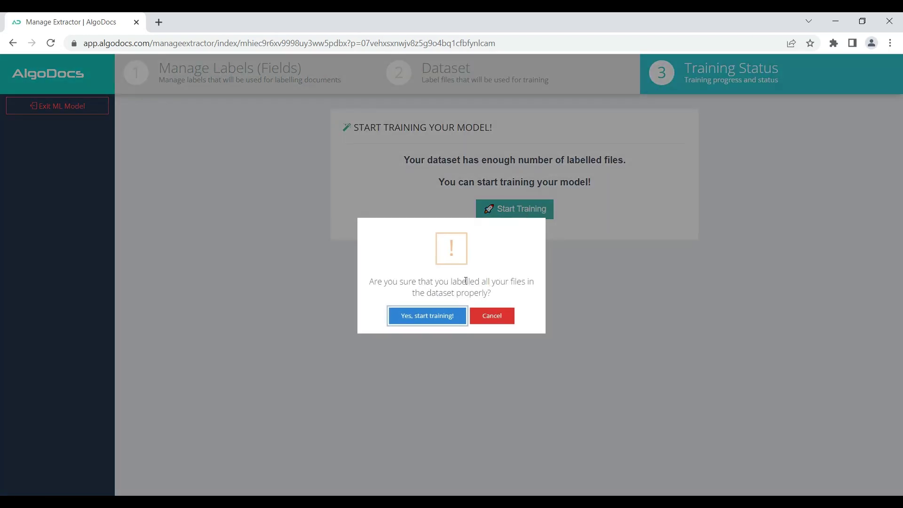
pyautogui.click(436, 316)
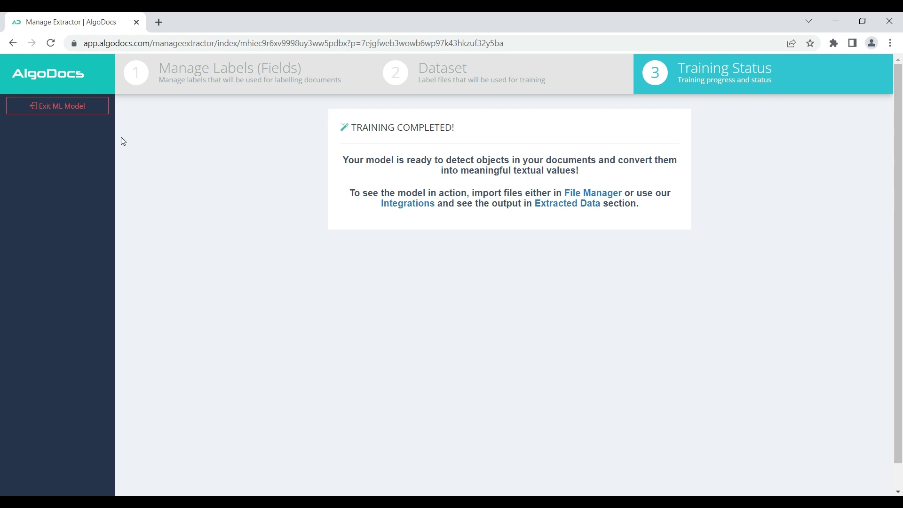
# Leave the model and editor, view Extracted Data for the 100 PARAFLEX files with file names shown
pyautogui.click(85, 109)
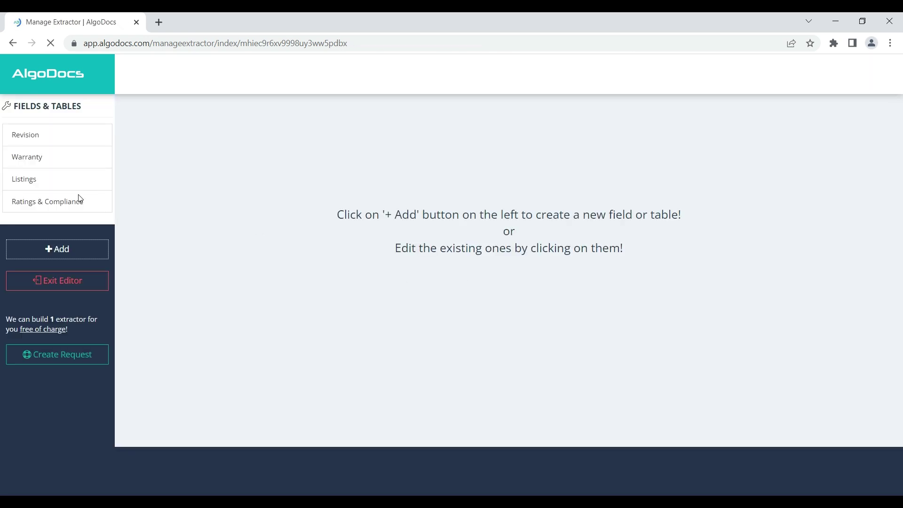
pyautogui.click(57, 281)
pyautogui.click(56, 207)
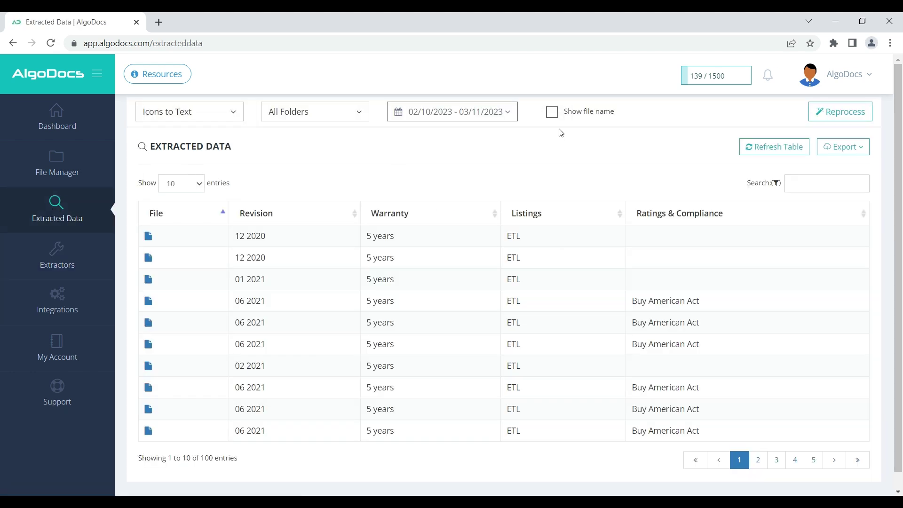
pyautogui.click(579, 113)
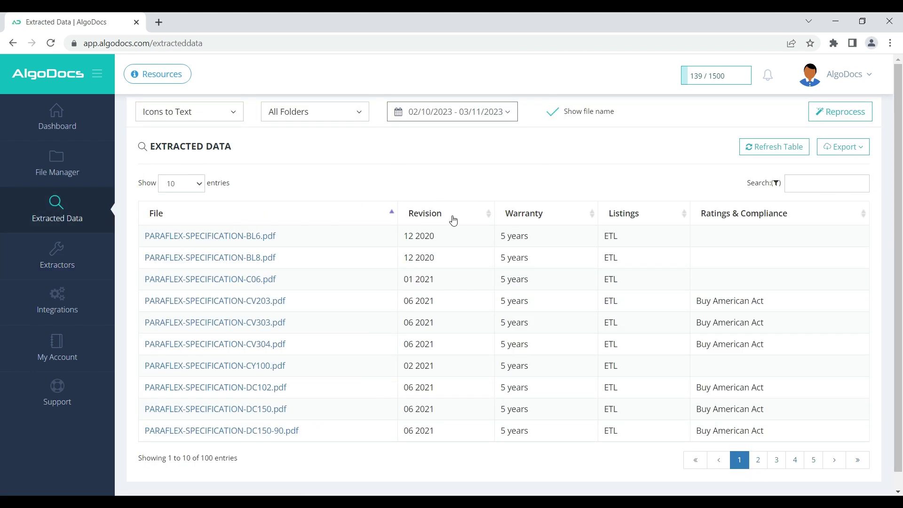